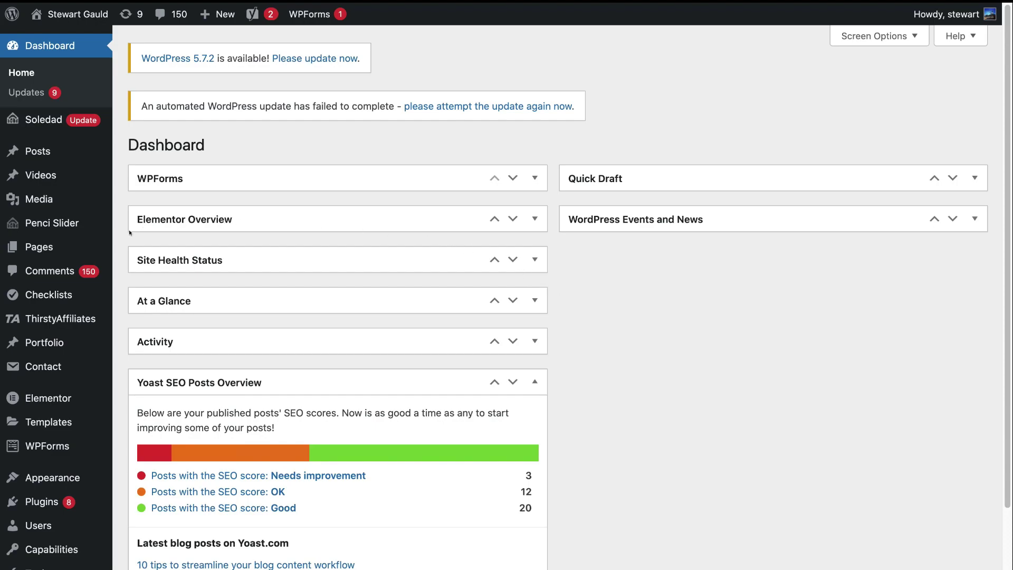
- Open Test Page for editing from the list of all pages
mouse_move(61, 245)
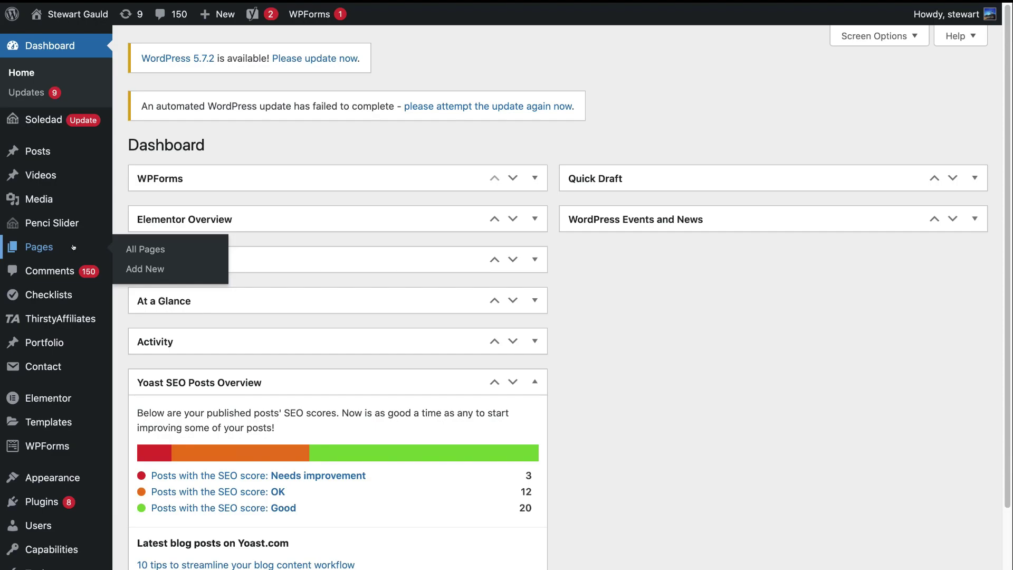
click(140, 247)
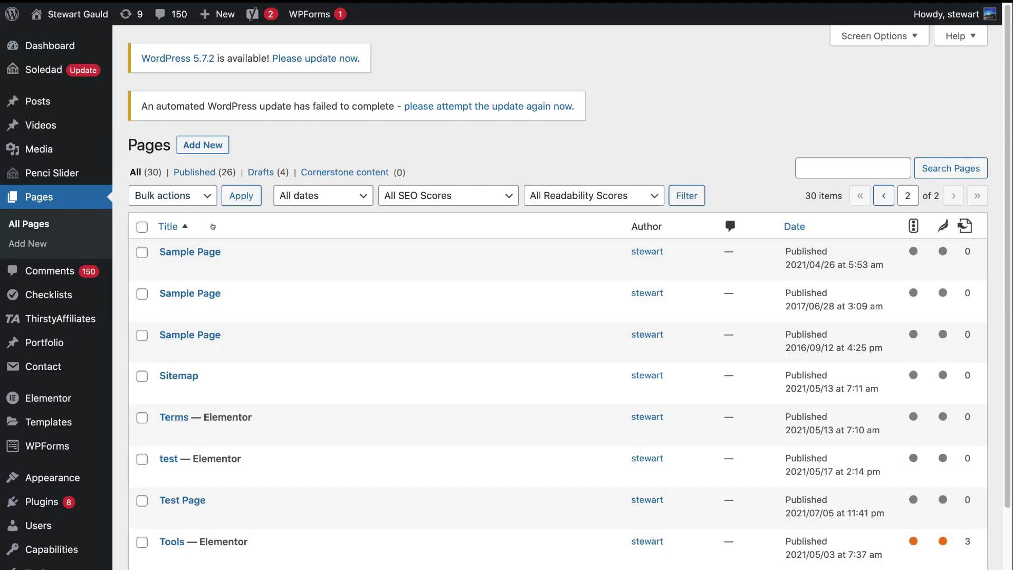
click(168, 499)
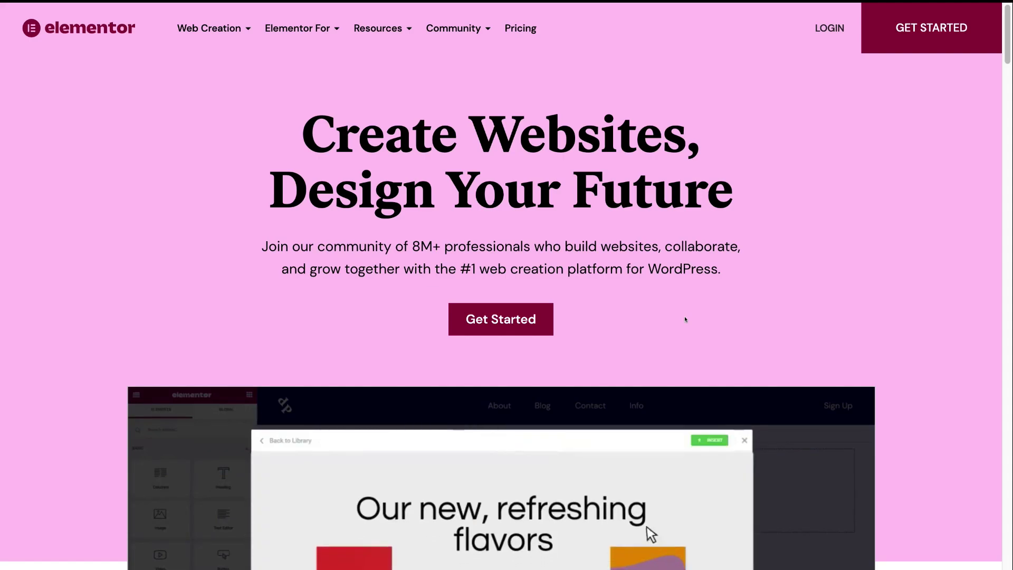
- Switch to the Elementor website and review the pricing plans and the features each one includes
click(510, 33)
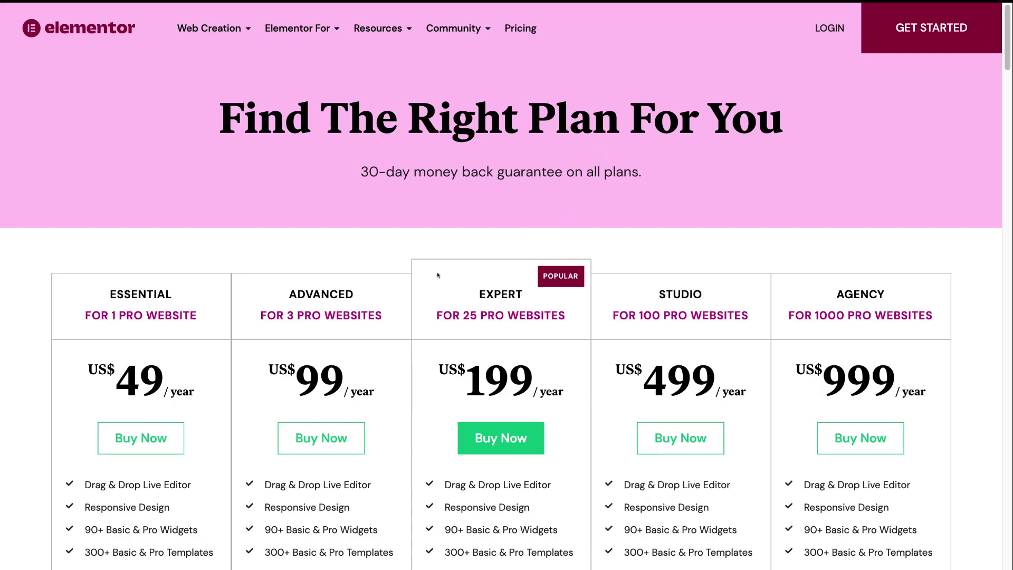
scroll(321, 306, down, 4)
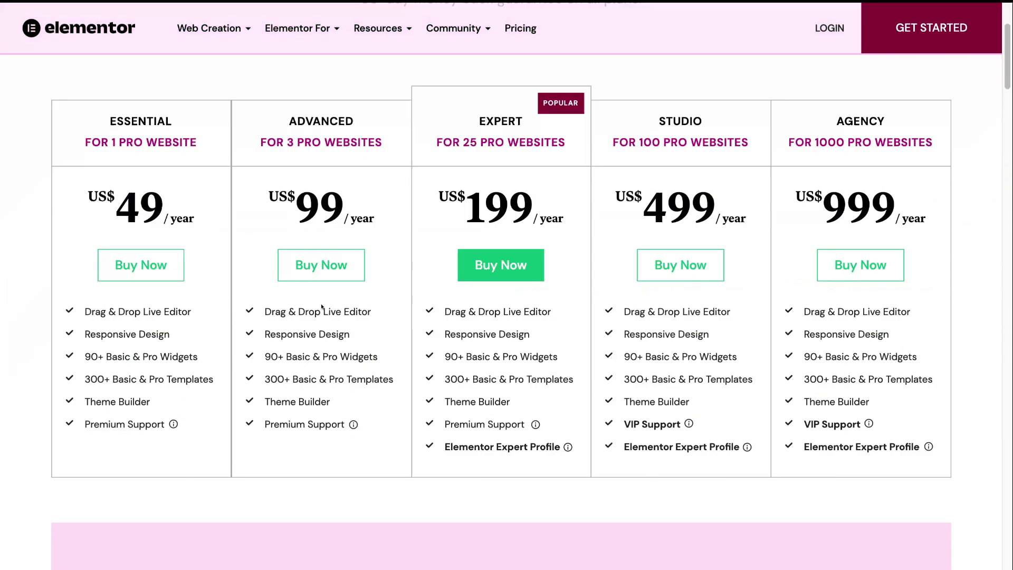
scroll(321, 303, down, 2)
scroll(321, 306, down, 3)
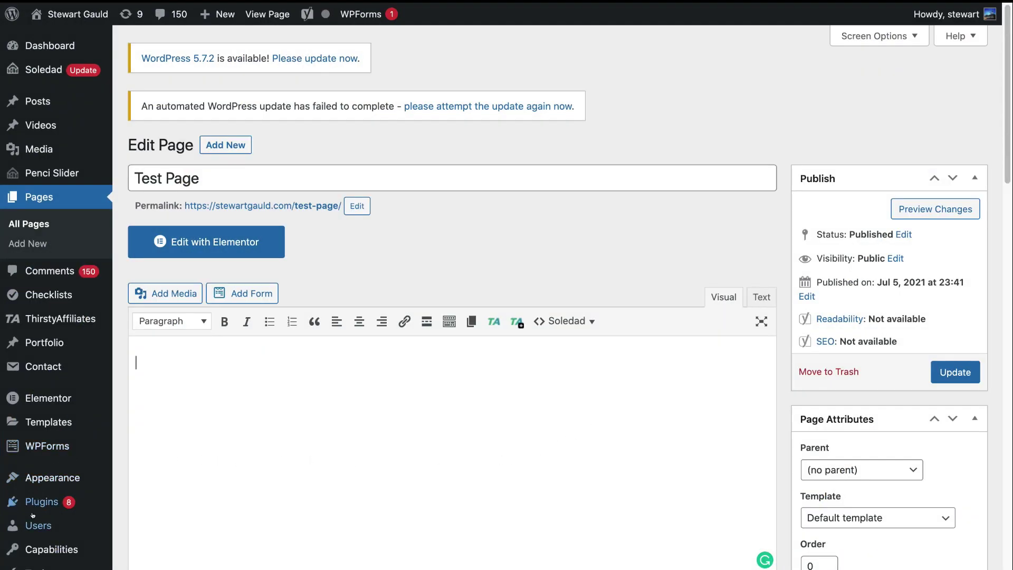
- Switch back to WordPress and search the available plugins to add for "elementor"
mouse_move(29, 503)
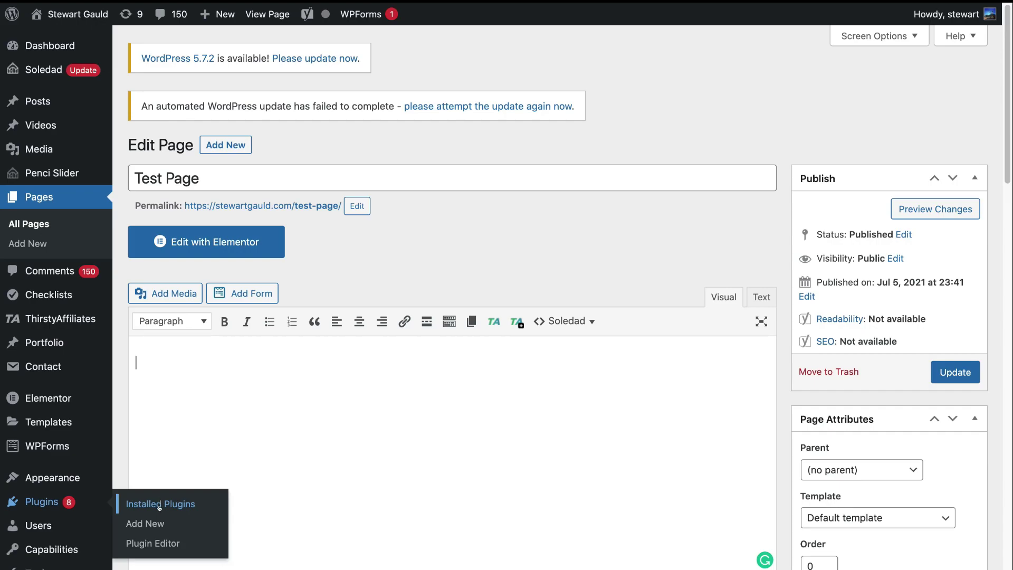
click(179, 517)
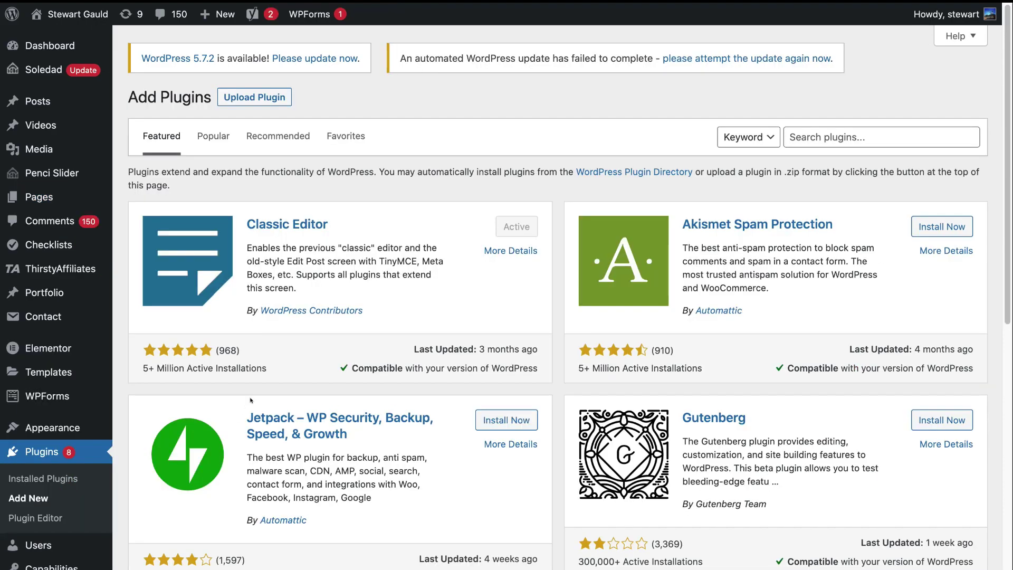
click(253, 97)
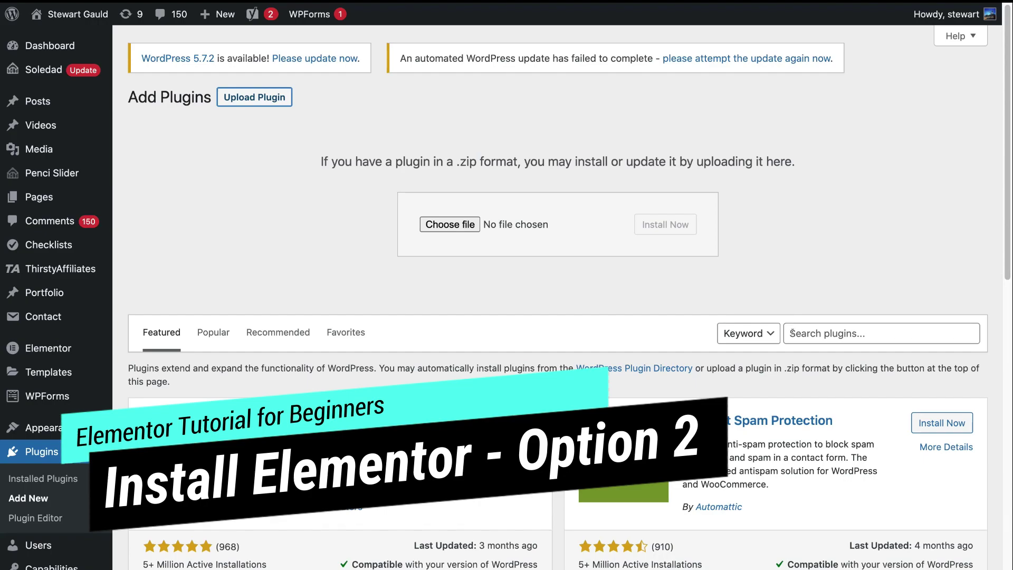
click(834, 332)
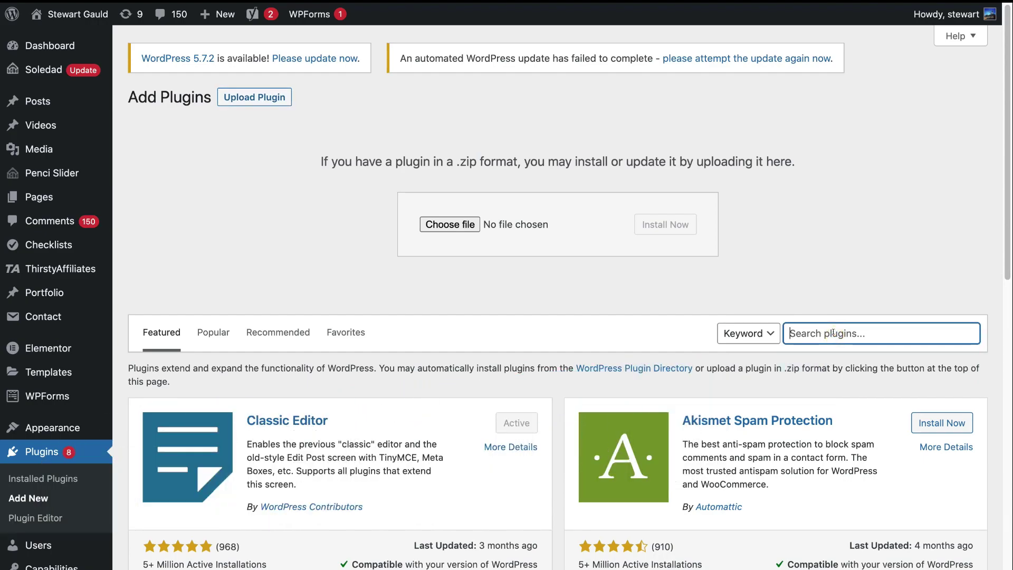
text(elementor)
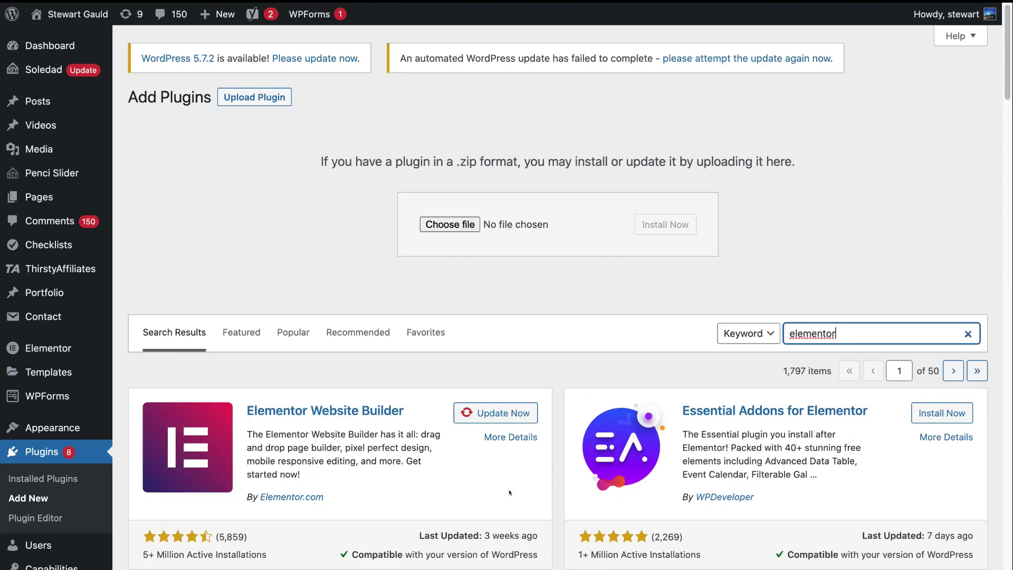
scroll(510, 492, down, 4)
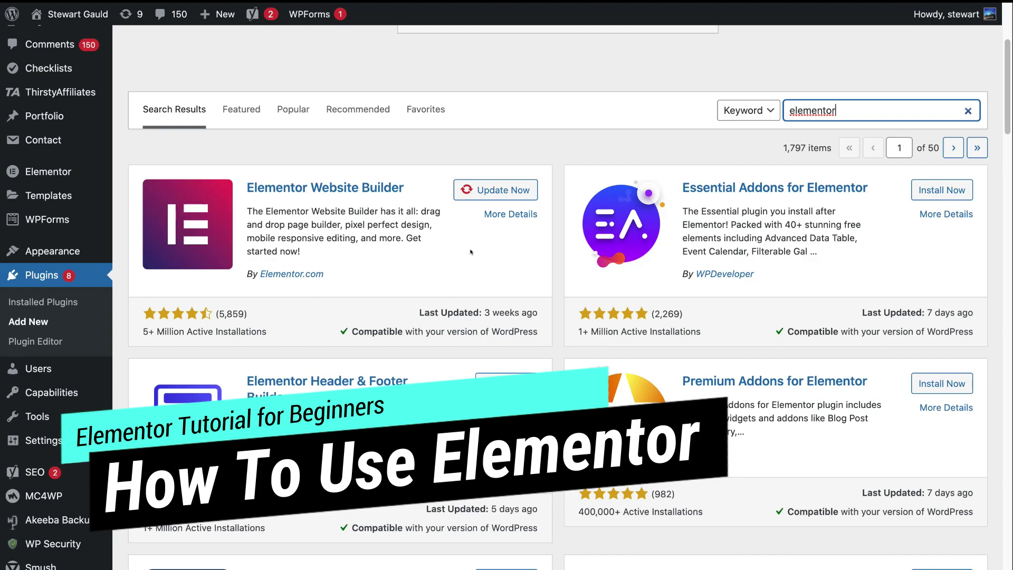
scroll(317, 238, down, 1)
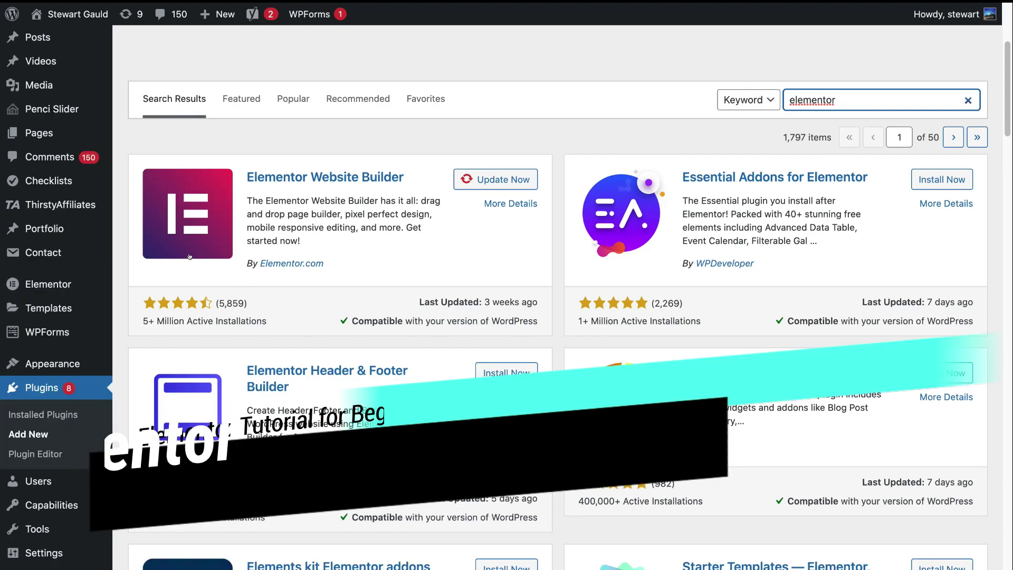
- Open Test Page from the list of all pages and start editing it with Elementor
mouse_move(57, 135)
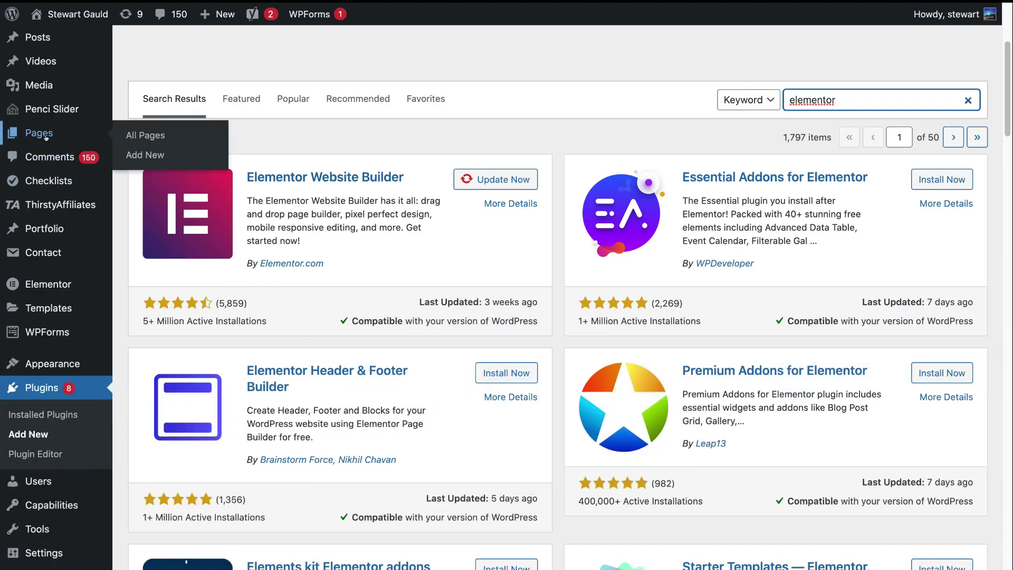
click(182, 133)
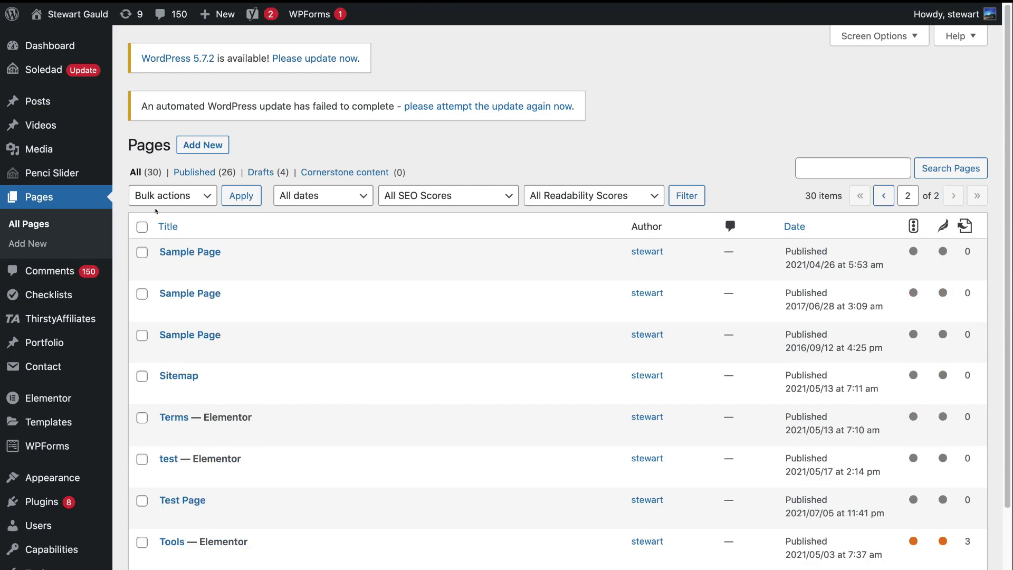
click(190, 499)
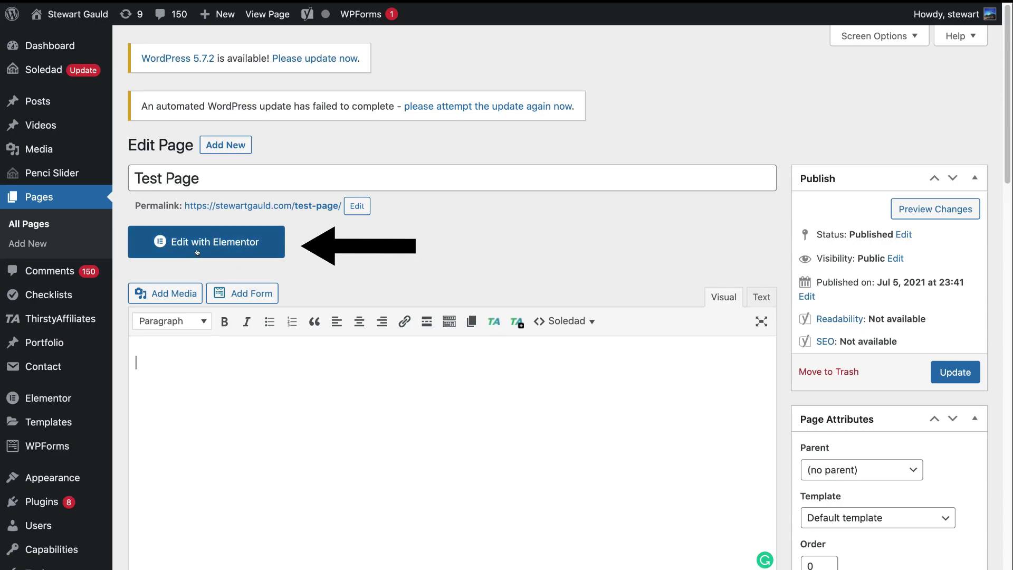
click(250, 244)
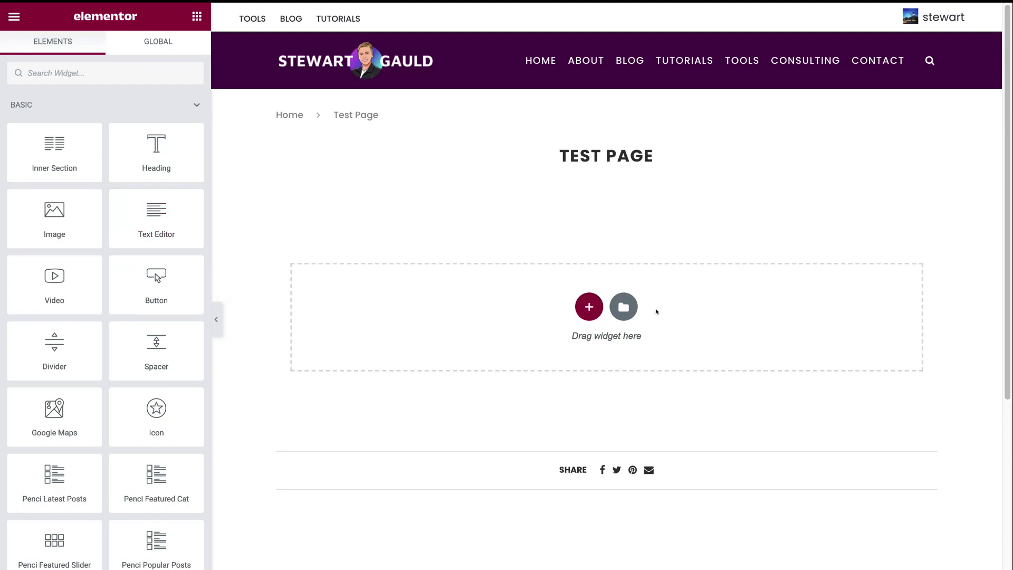
- Add a section with two equal columns to the page and place an Image widget in the first column
click(585, 307)
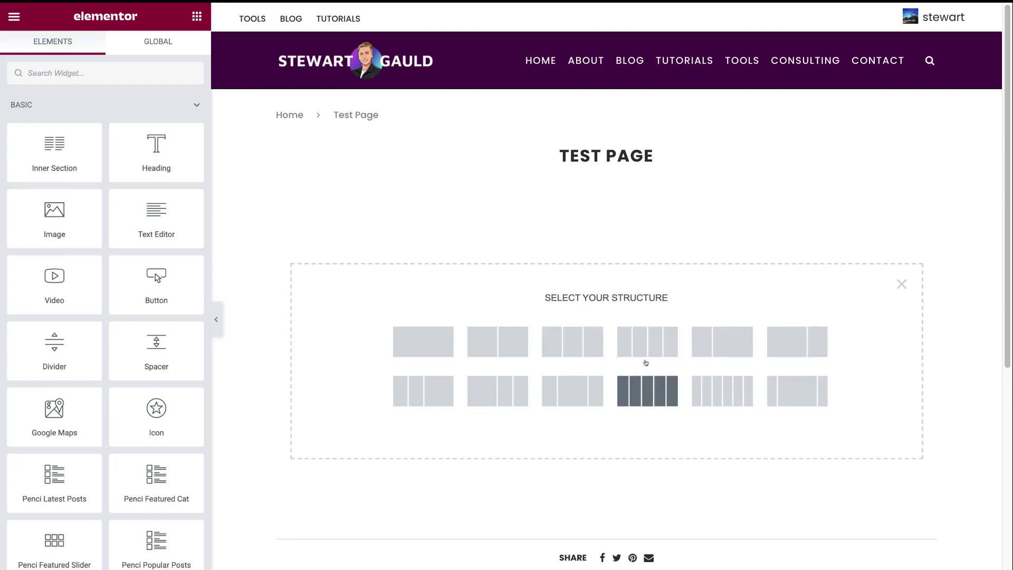
click(490, 343)
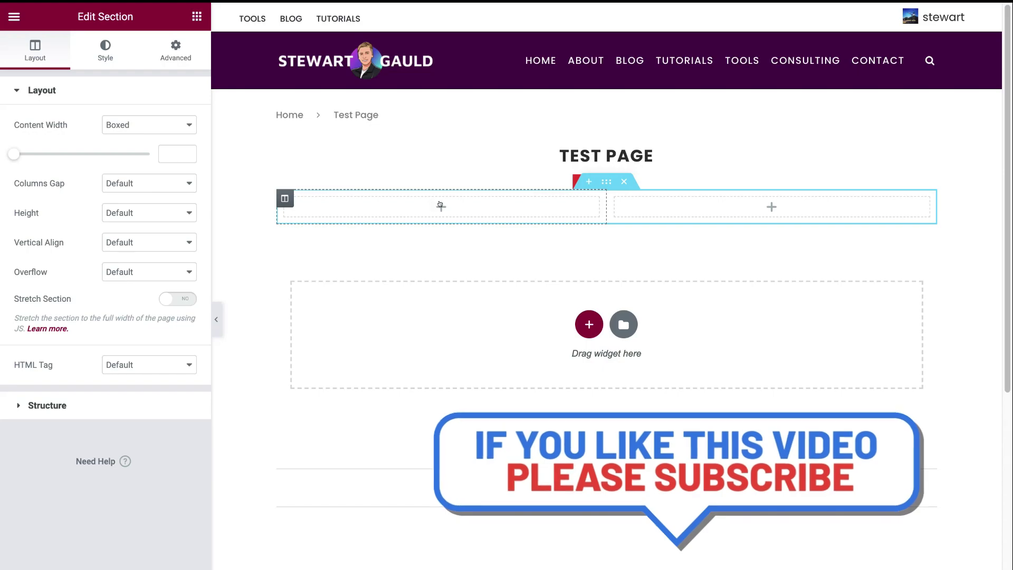
click(441, 205)
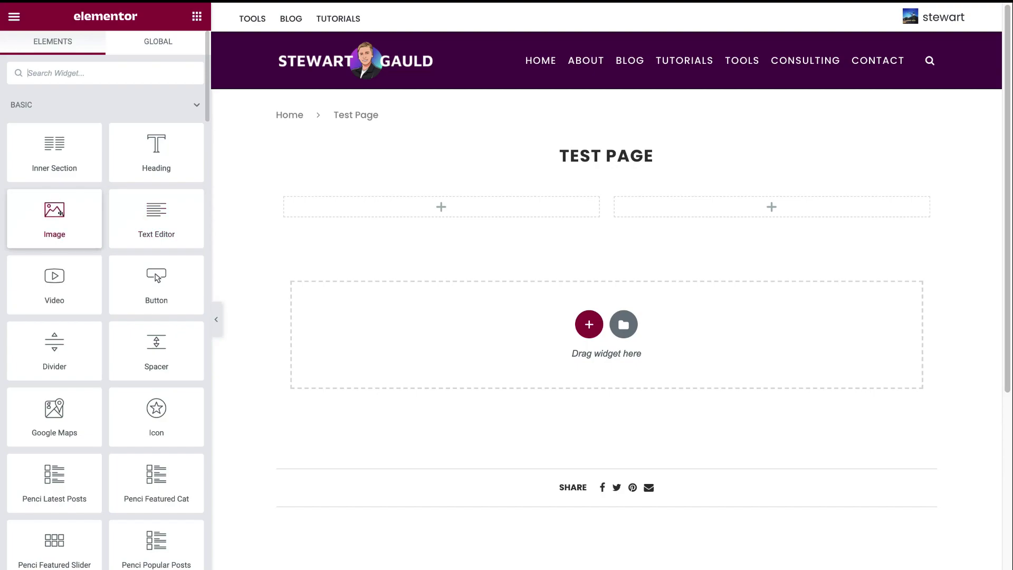
drag(62, 211, 448, 212)
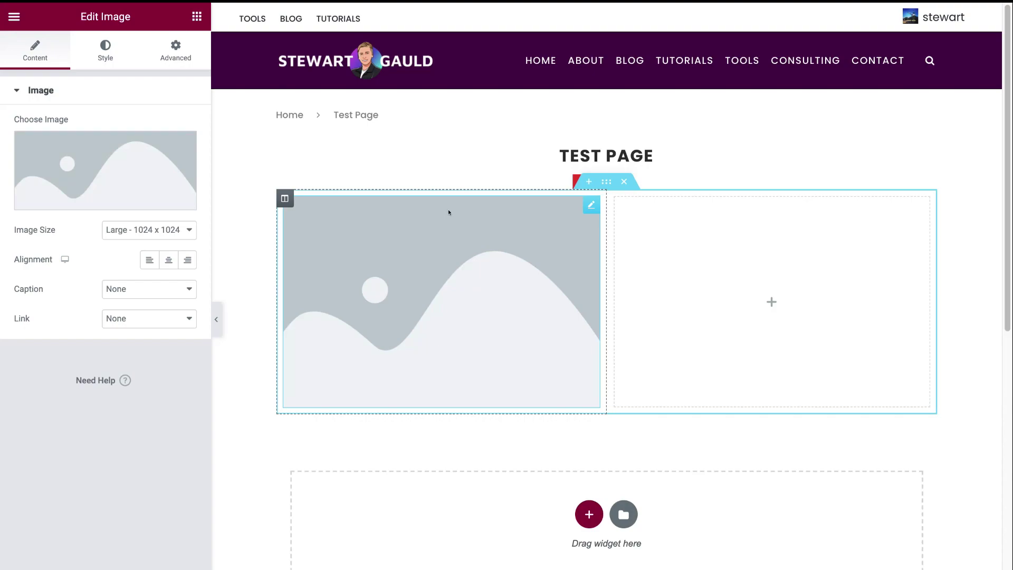
mouse_move(82, 178)
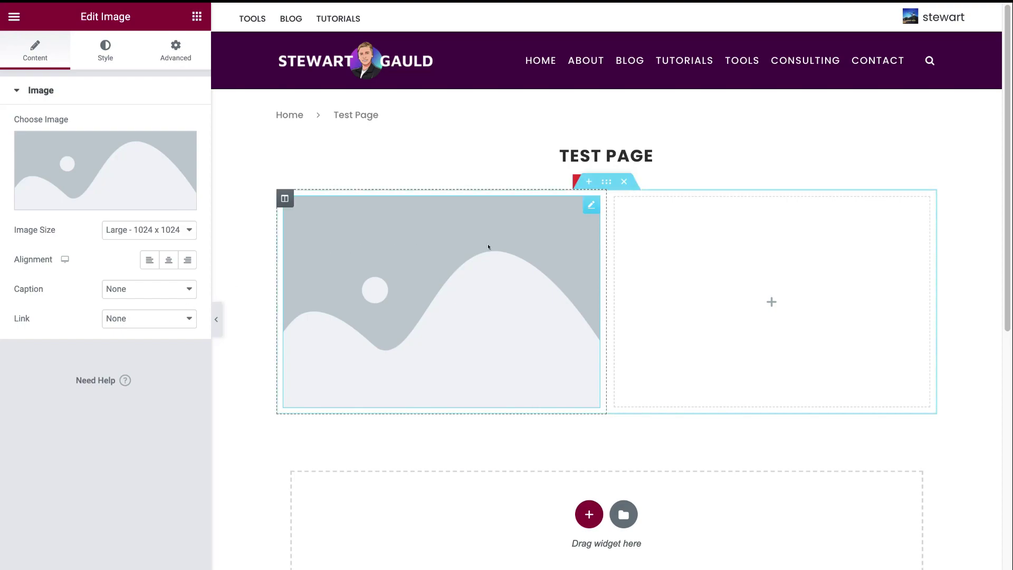
- Place a Text Editor widget in the empty second column beside the image
click(770, 302)
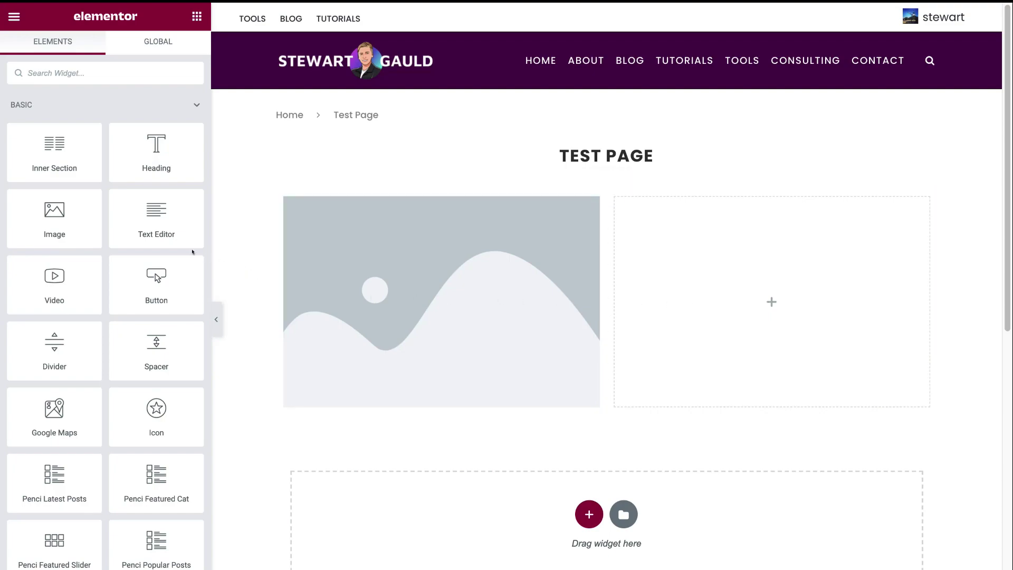
drag(159, 233, 739, 308)
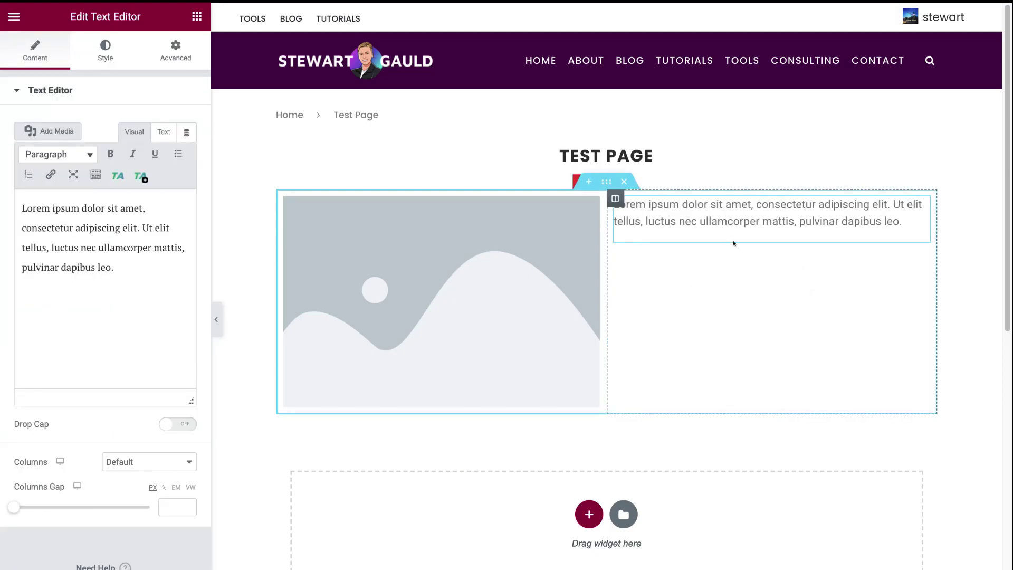
click(135, 269)
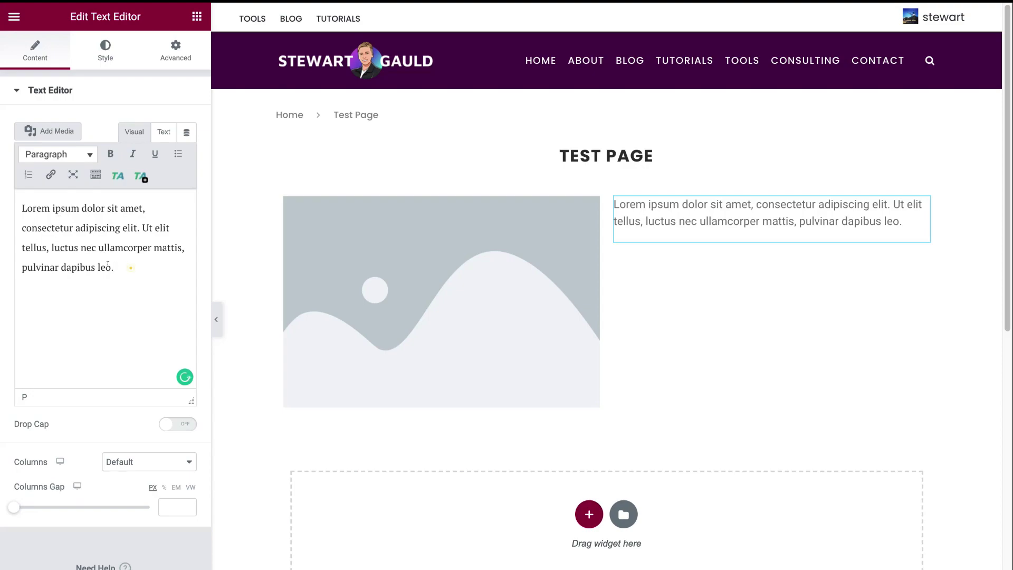
drag(126, 264, 70, 219)
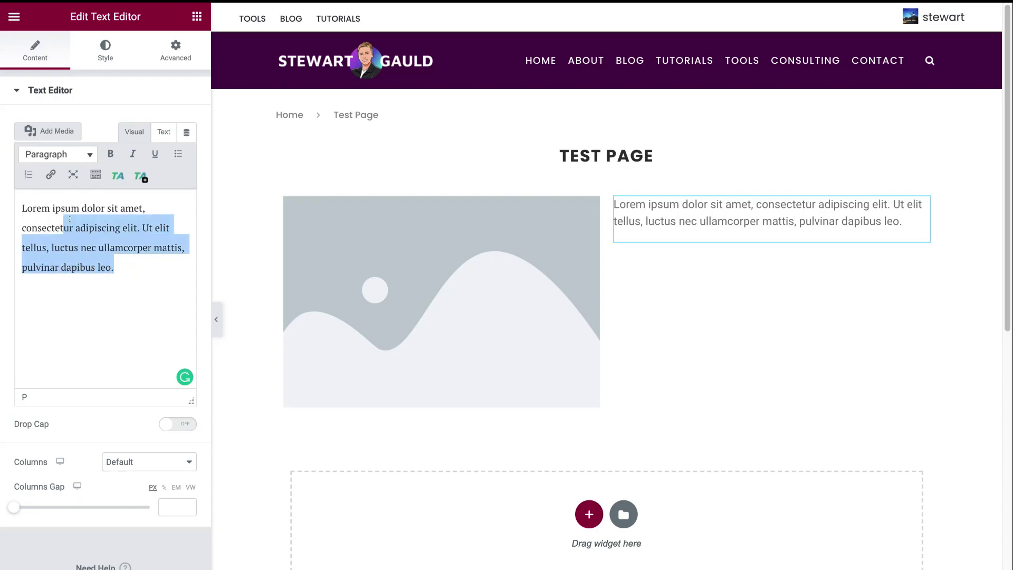
click(138, 287)
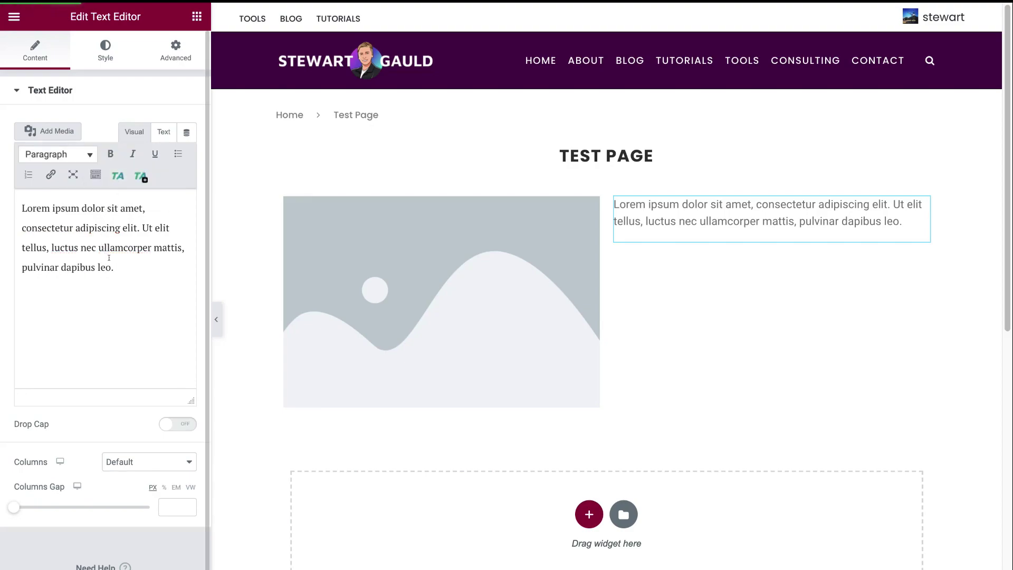
- Center-align the paragraph in the Text Editor widget
click(98, 59)
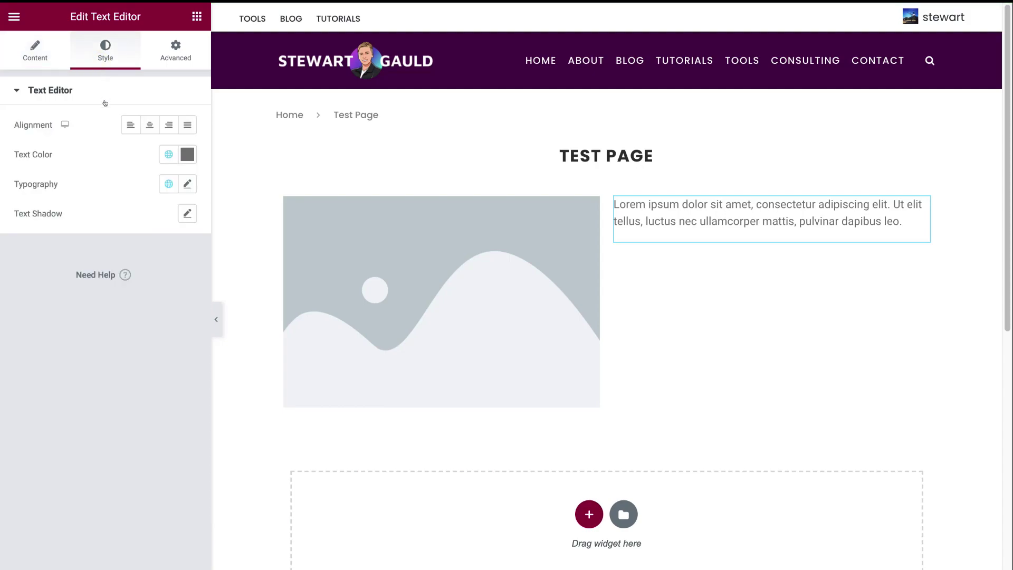
click(149, 126)
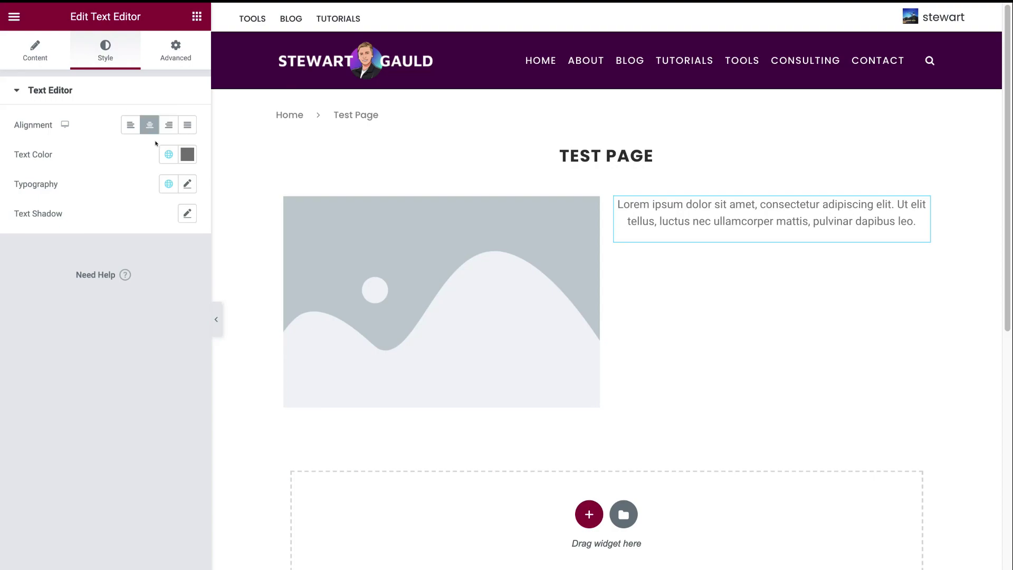
click(188, 154)
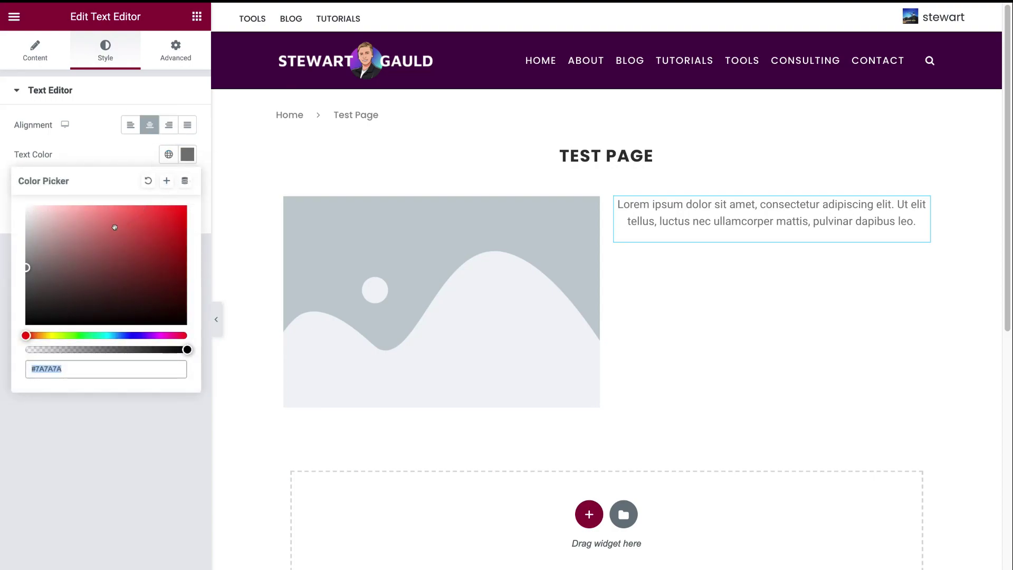
click(127, 156)
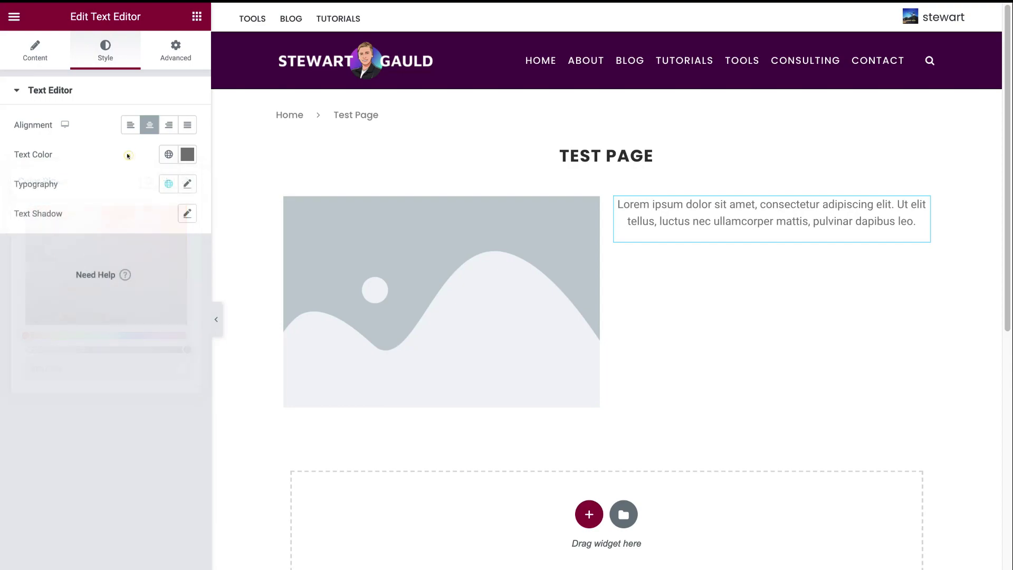
- Set the font family of the Text Editor paragraph to Ropa Sans in its typography settings
click(180, 185)
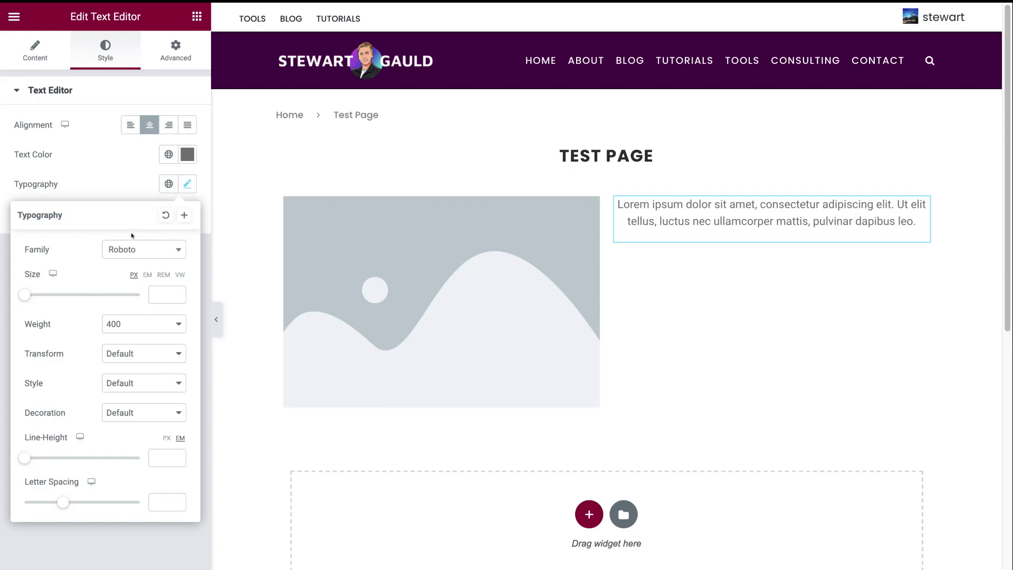
click(168, 249)
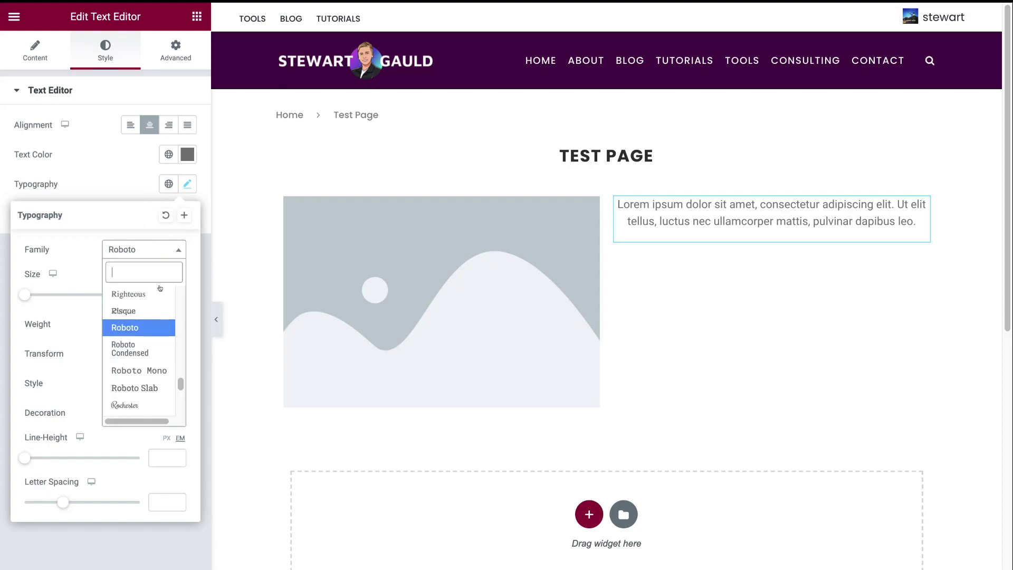
scroll(147, 311, down, 4)
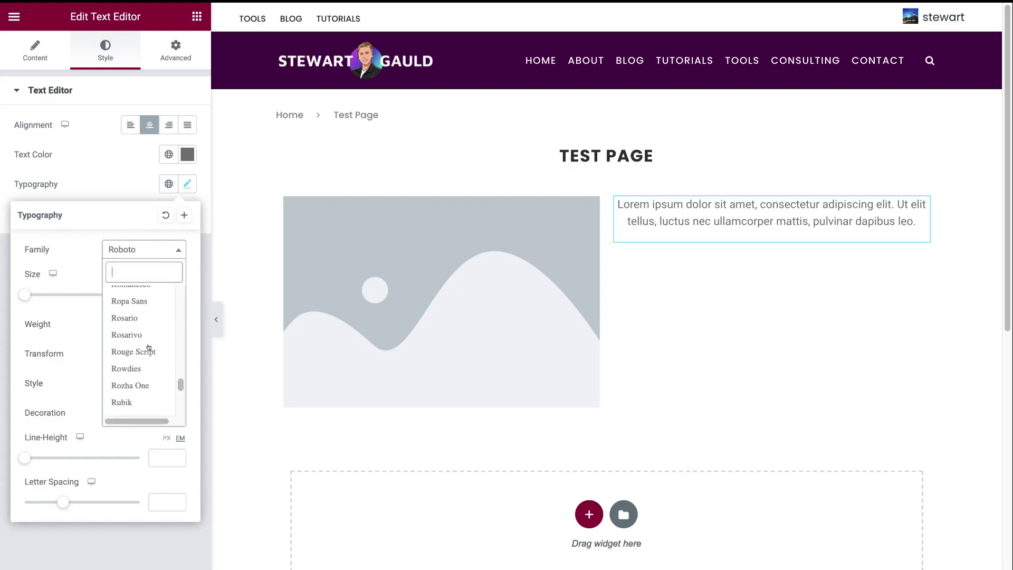
click(146, 302)
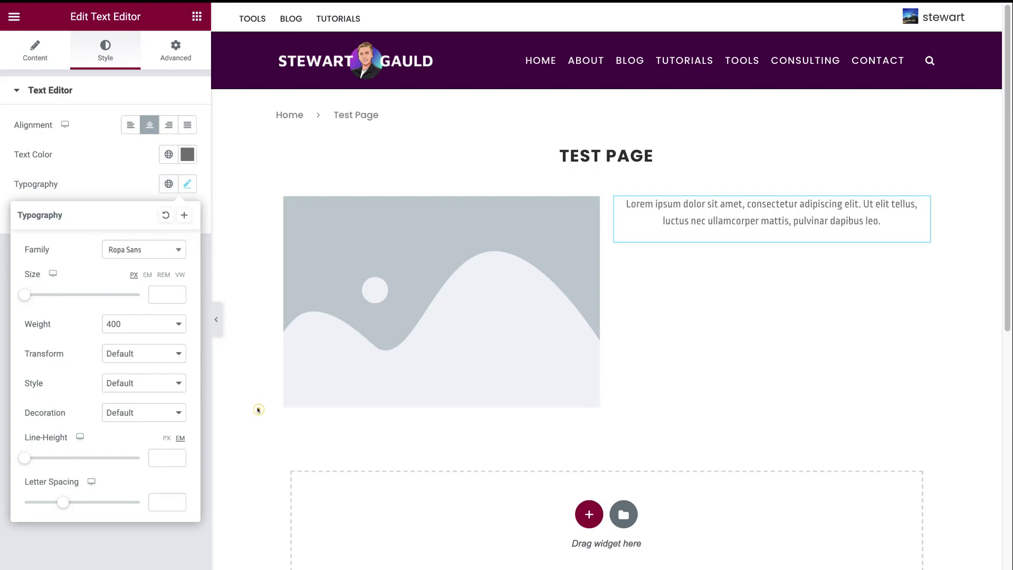
- Add a single-column section below the image and text, and place a Video widget in it
click(258, 410)
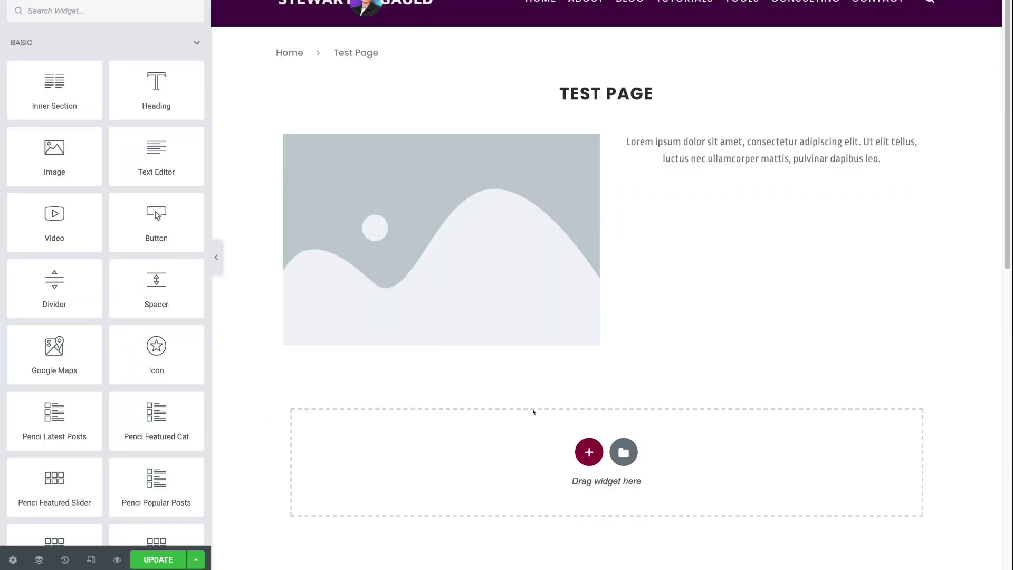
click(589, 451)
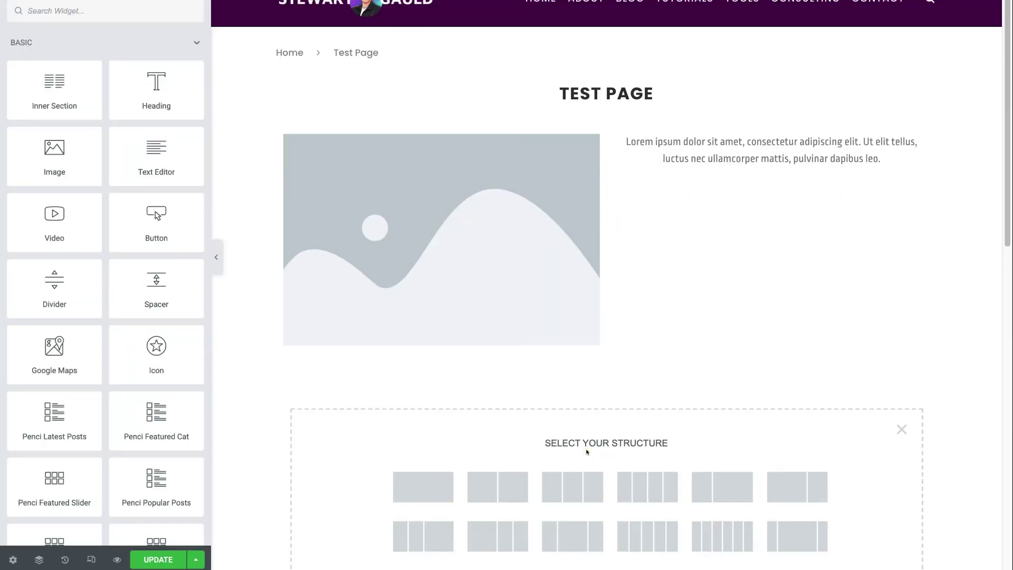
click(430, 485)
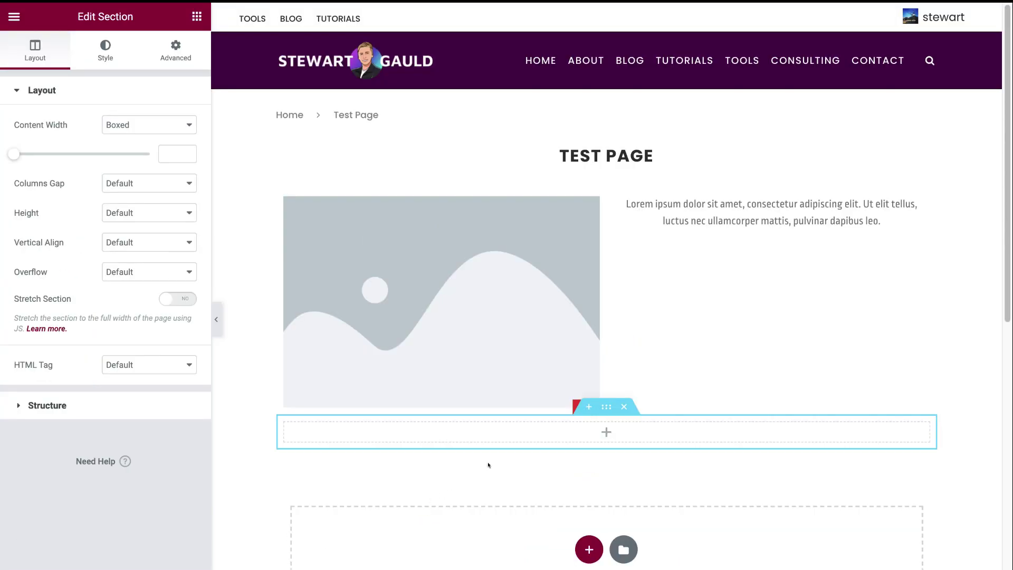
click(603, 431)
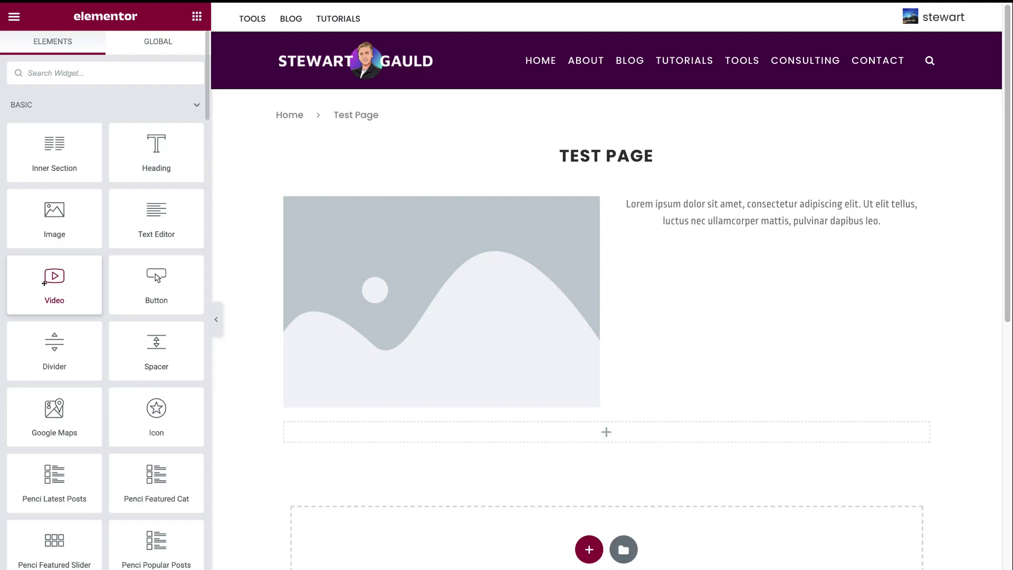
drag(53, 279, 598, 443)
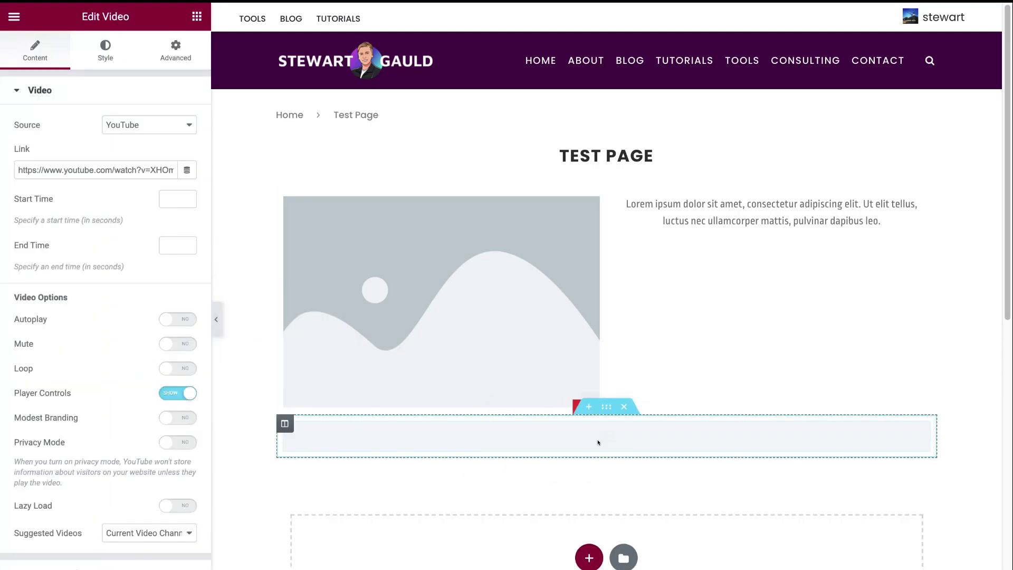
- Set the video's aspect ratio to 1:1 and save the update to the page
scroll(628, 459, down, 3)
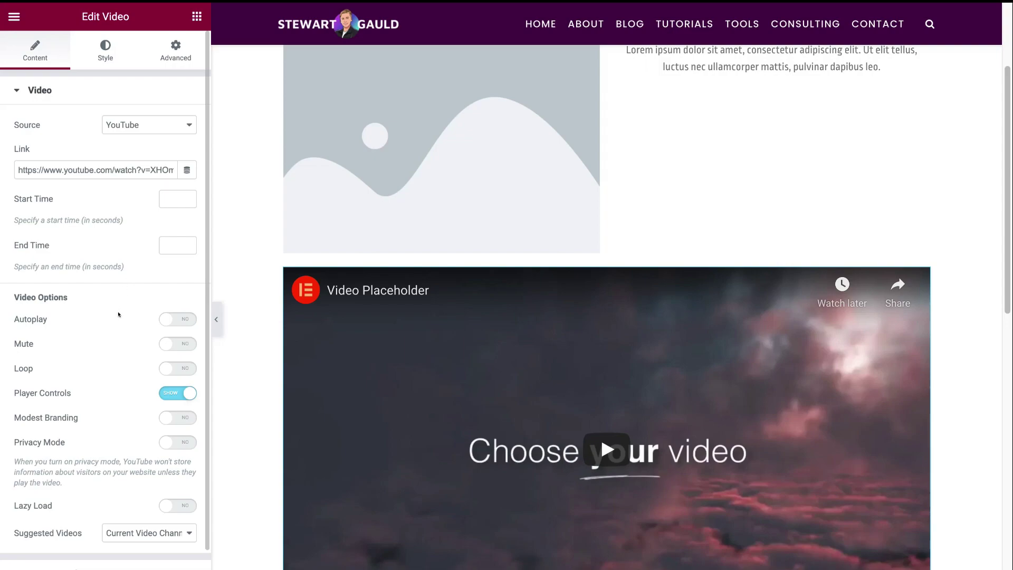
click(96, 60)
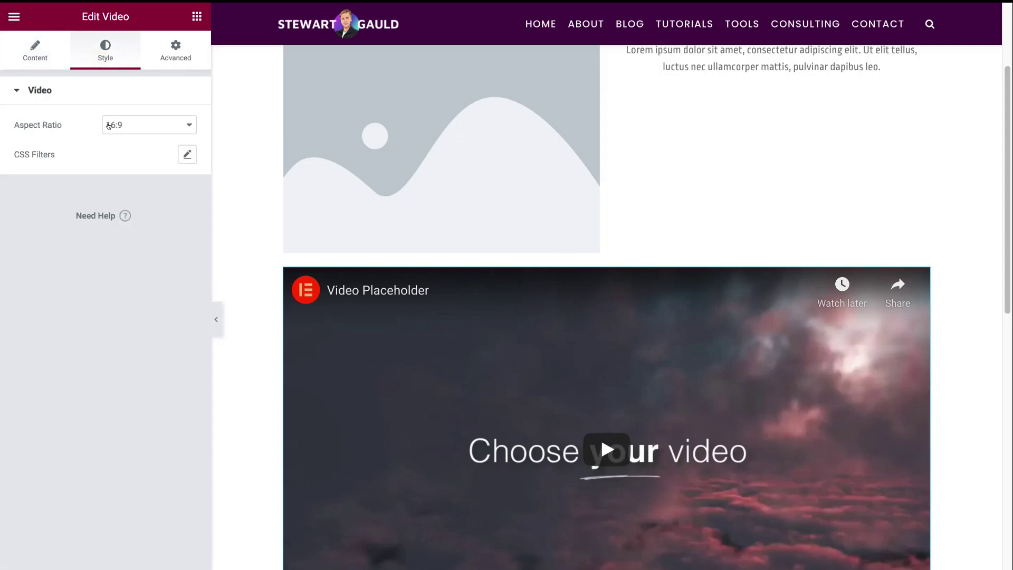
click(167, 128)
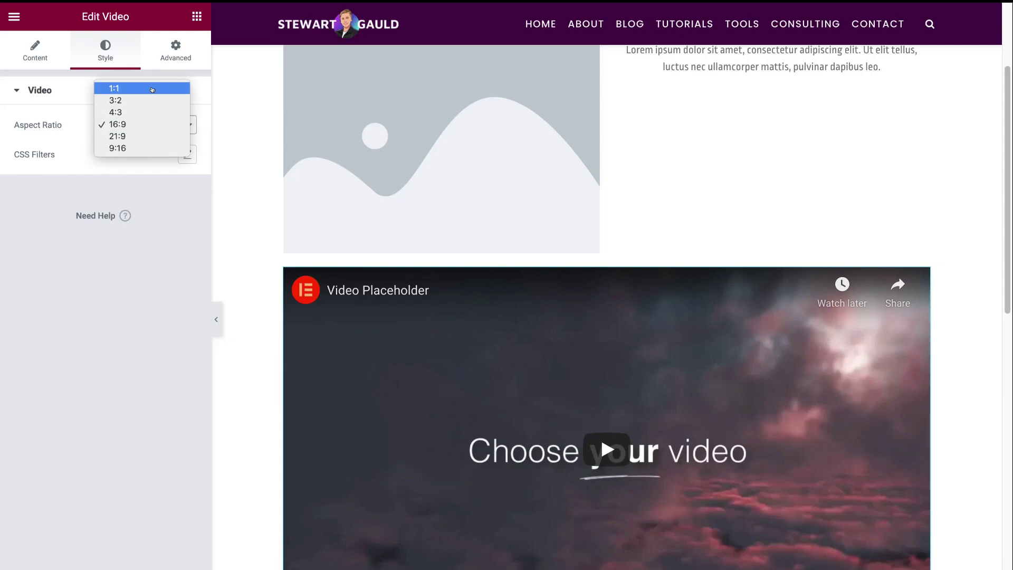
click(152, 88)
scroll(353, 275, down, 5)
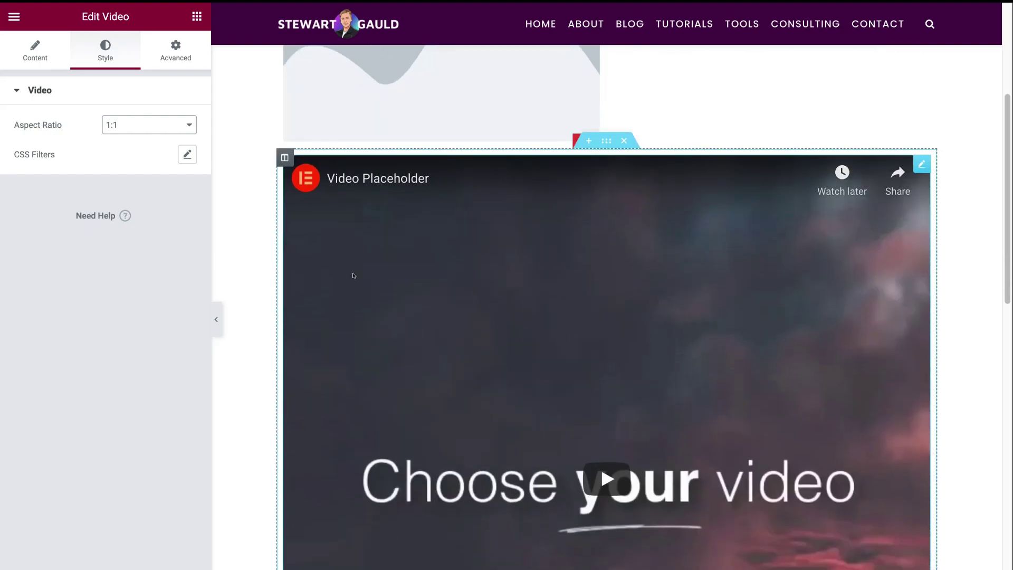
scroll(353, 275, up, 5)
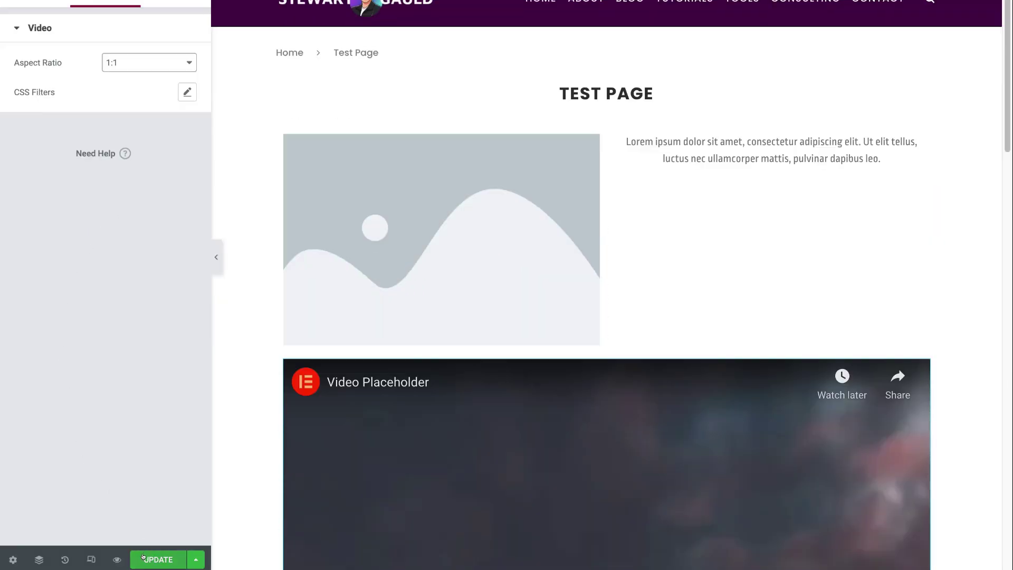
click(158, 561)
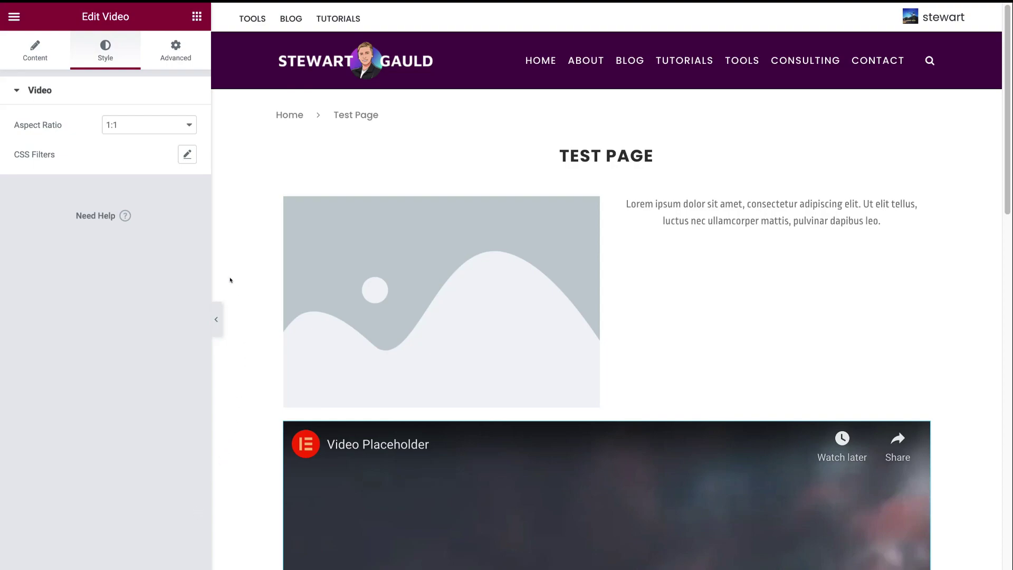
- Look over the editor's settings and navigation options, and browse the available widgets from Basic down to the Pro category
click(14, 20)
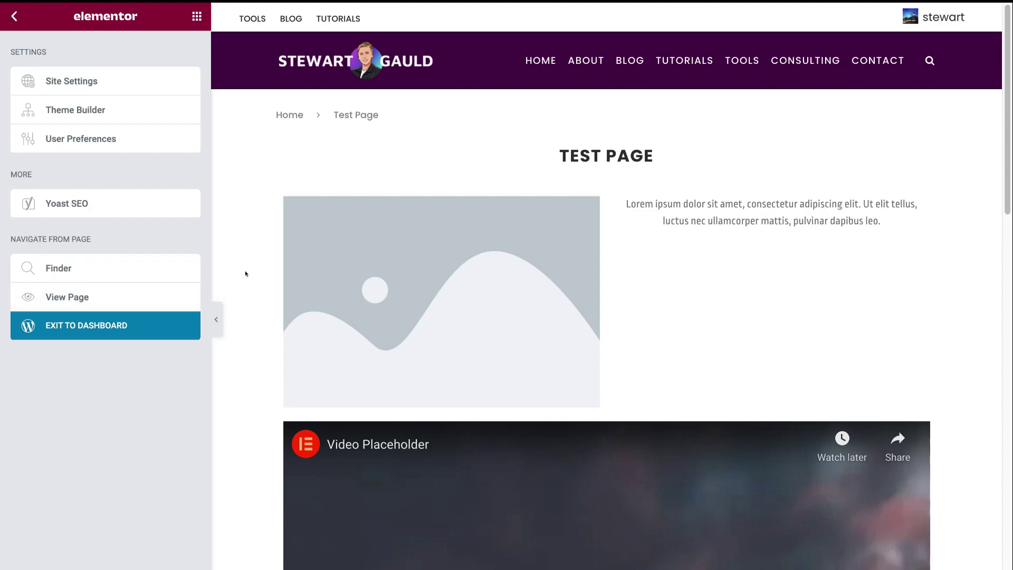
click(193, 19)
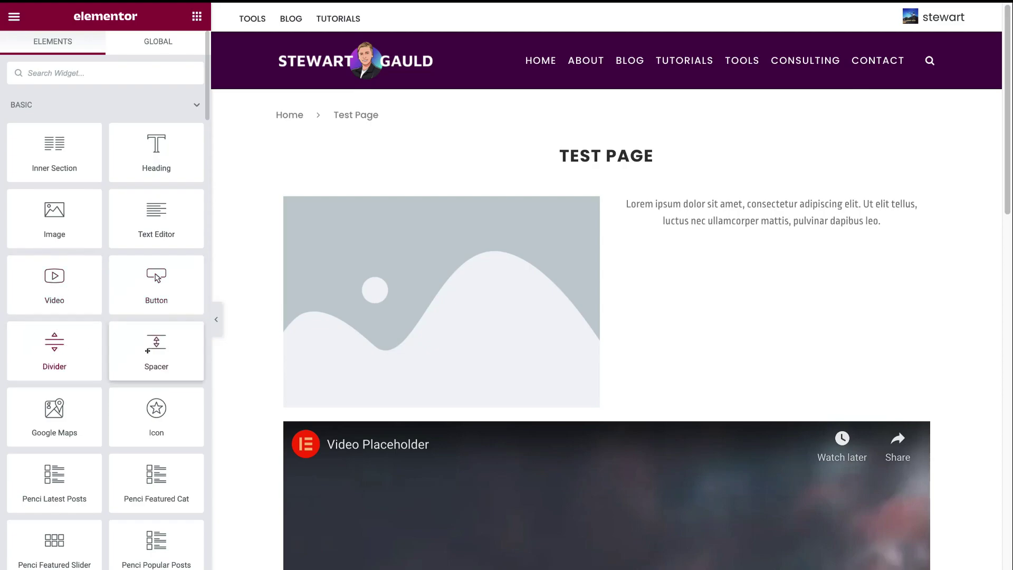
scroll(88, 404, down, 4)
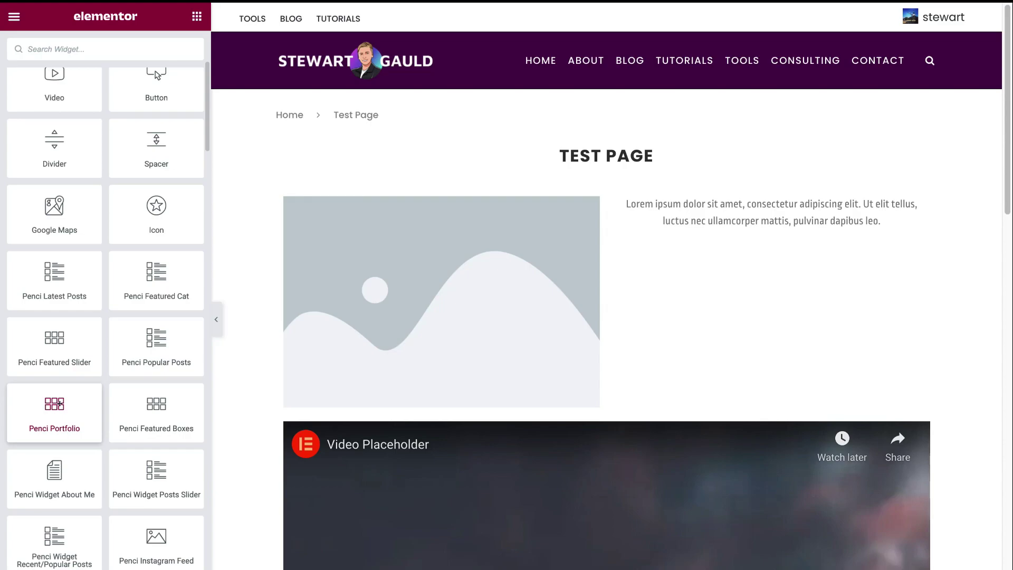
scroll(80, 404, down, 8)
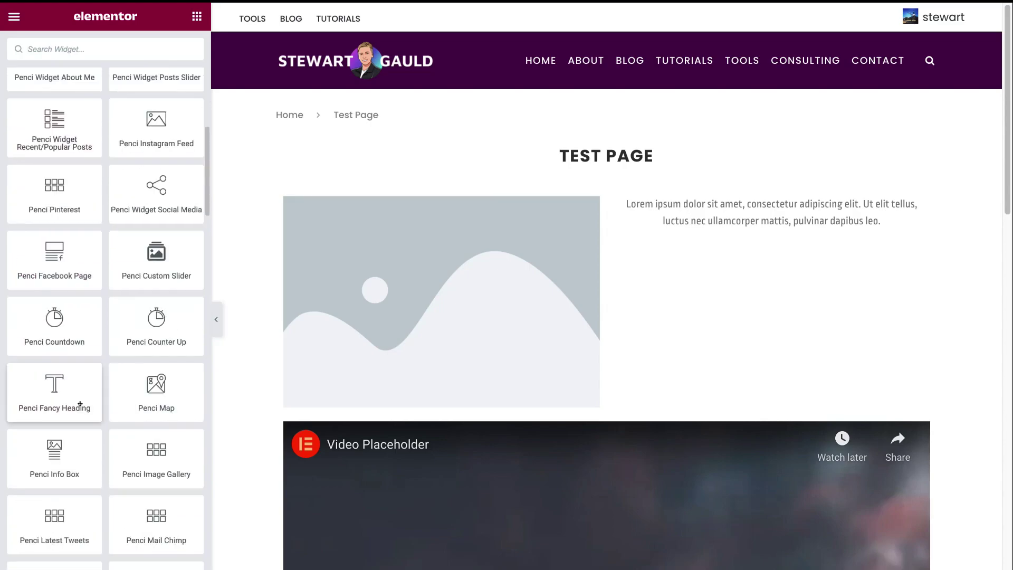
scroll(81, 405, down, 8)
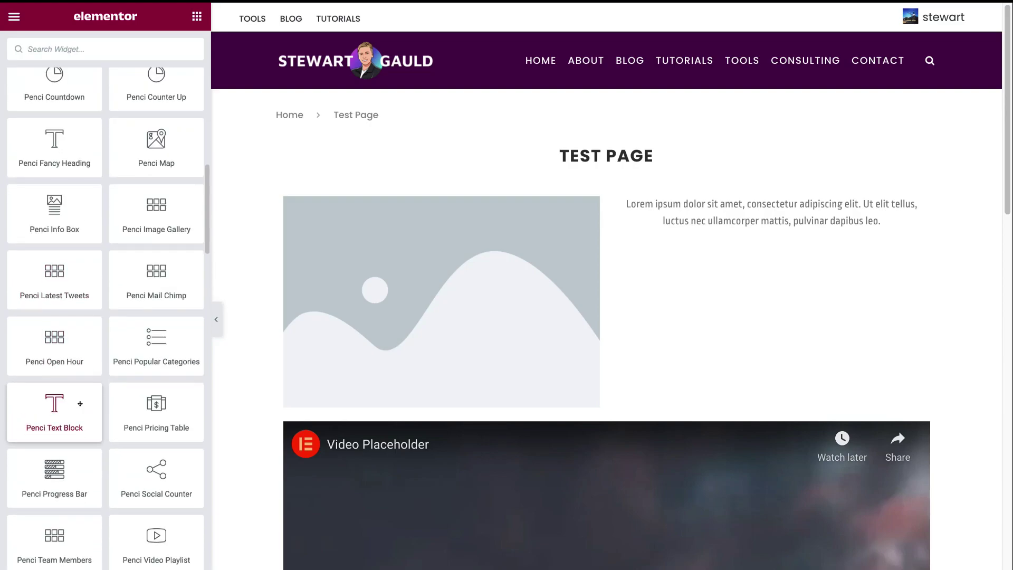
scroll(82, 407, down, 7)
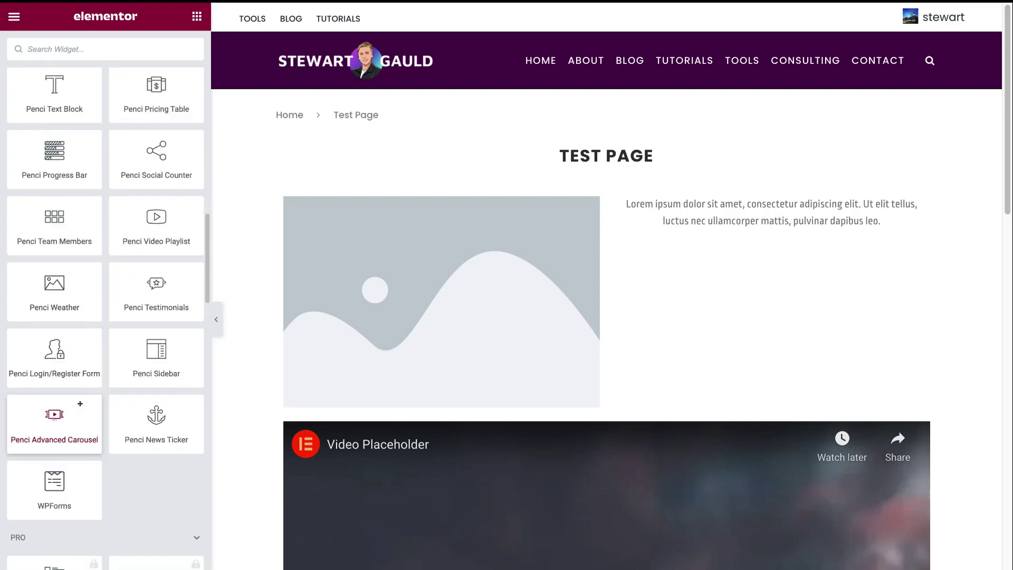
scroll(82, 406, down, 2)
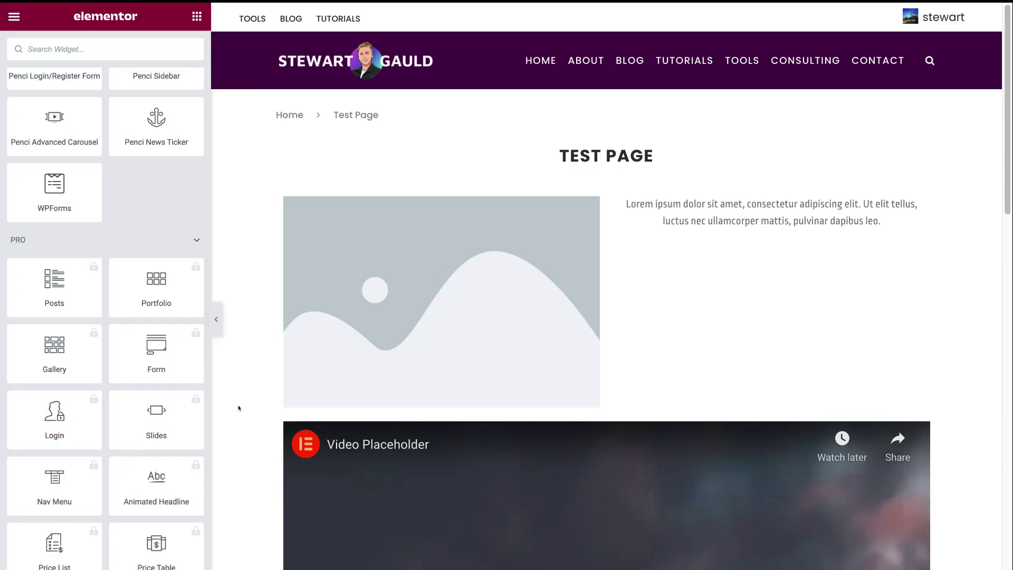
scroll(239, 408, down, 1)
- Preview the Product – App page template from the library and insert it below the video section
scroll(238, 408, down, 10)
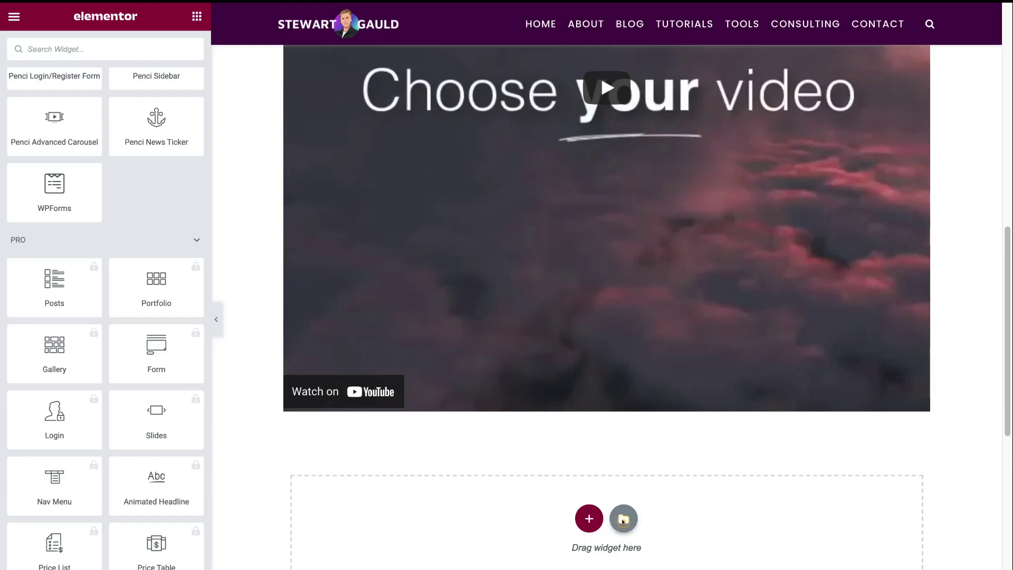
click(622, 519)
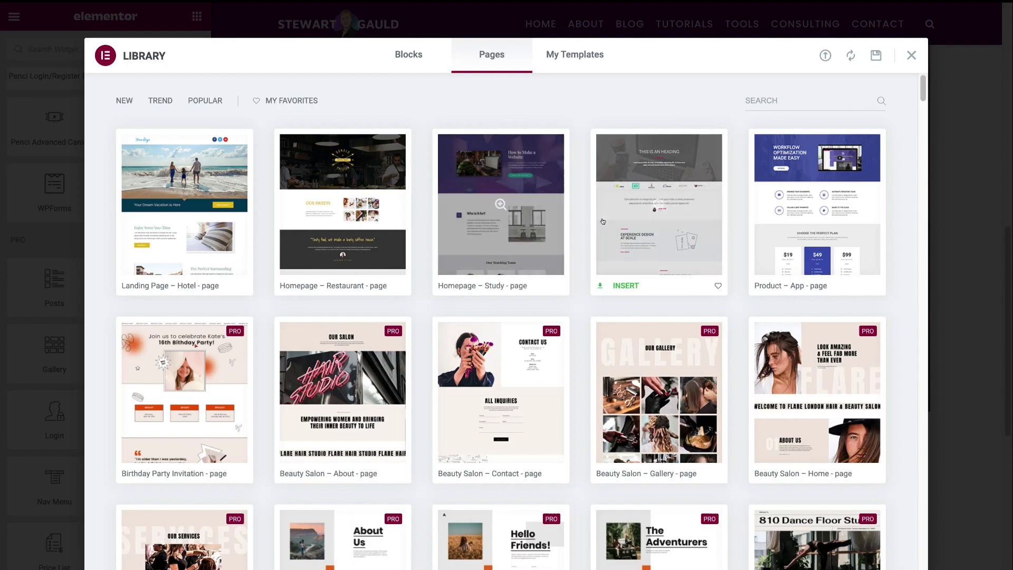
click(822, 221)
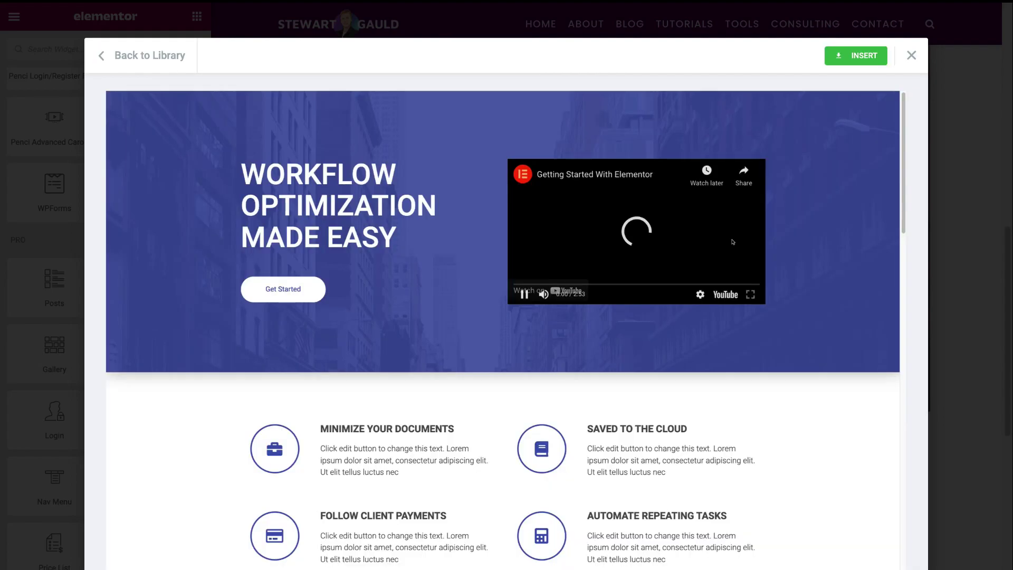
scroll(574, 272, down, 2)
scroll(574, 271, down, 14)
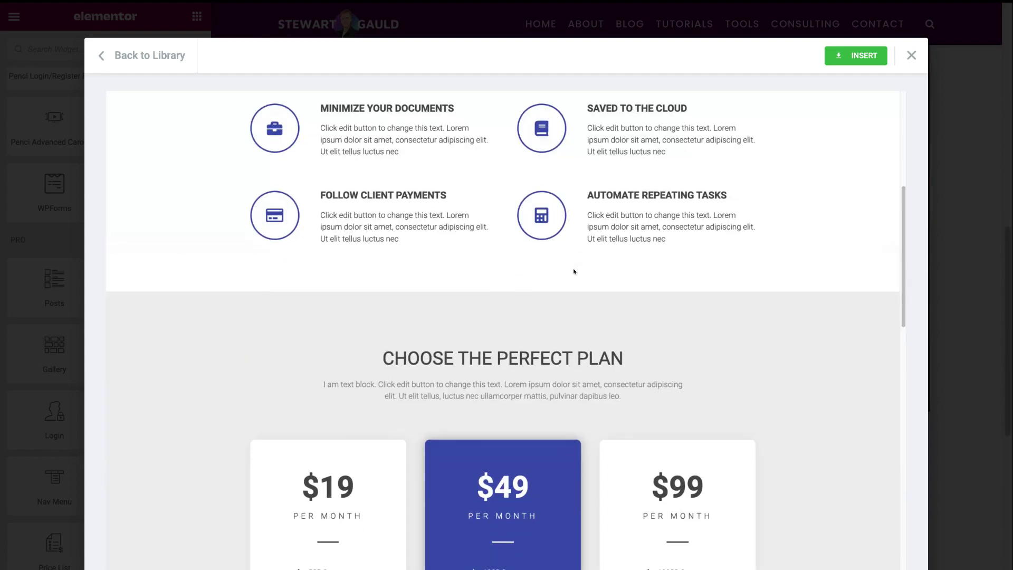
scroll(574, 272, down, 4)
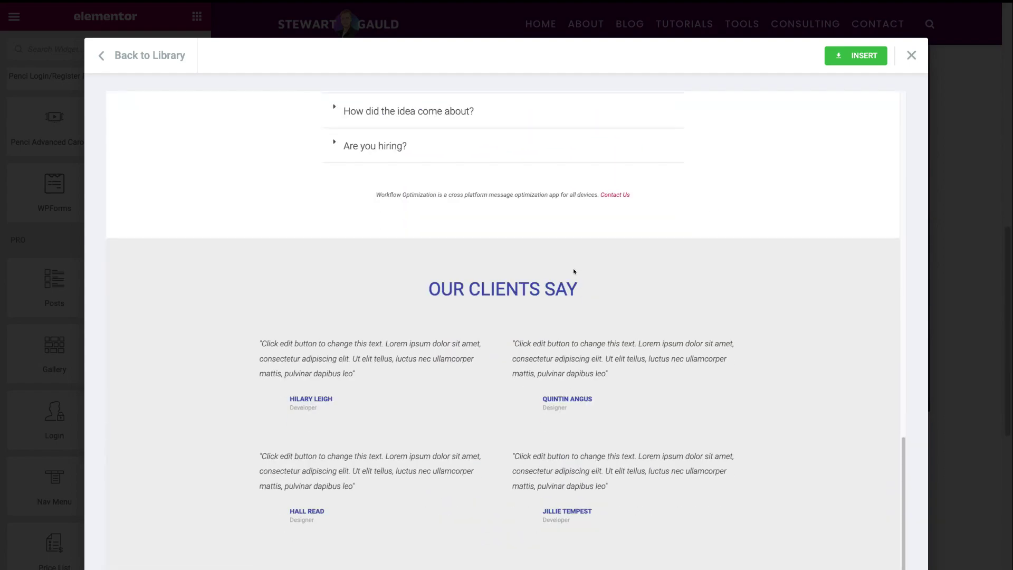
click(851, 55)
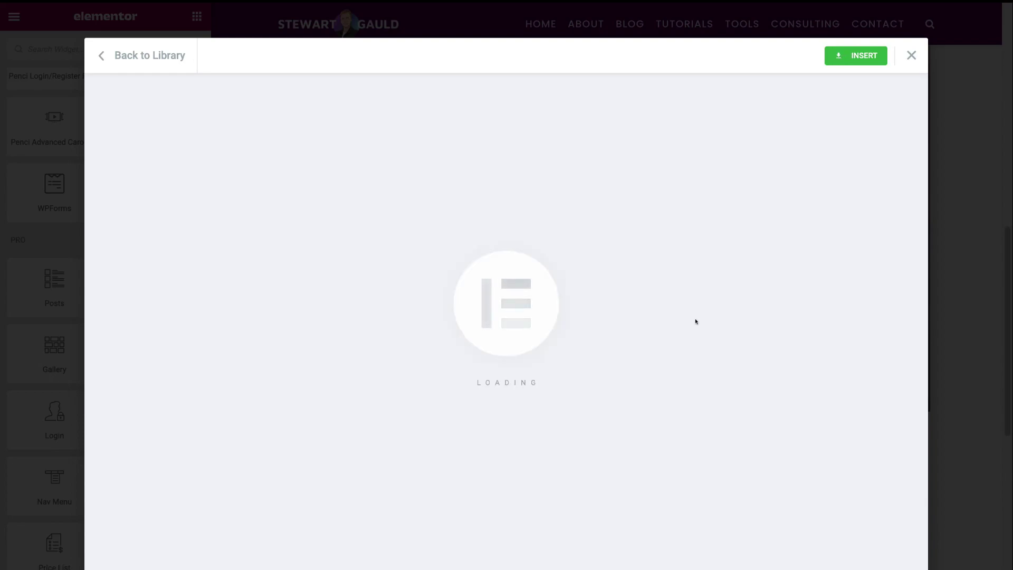
- Review the inserted template from its hero area to the pricing plans, opening the layout settings of the section with four icon boxes
scroll(760, 381, down, 4)
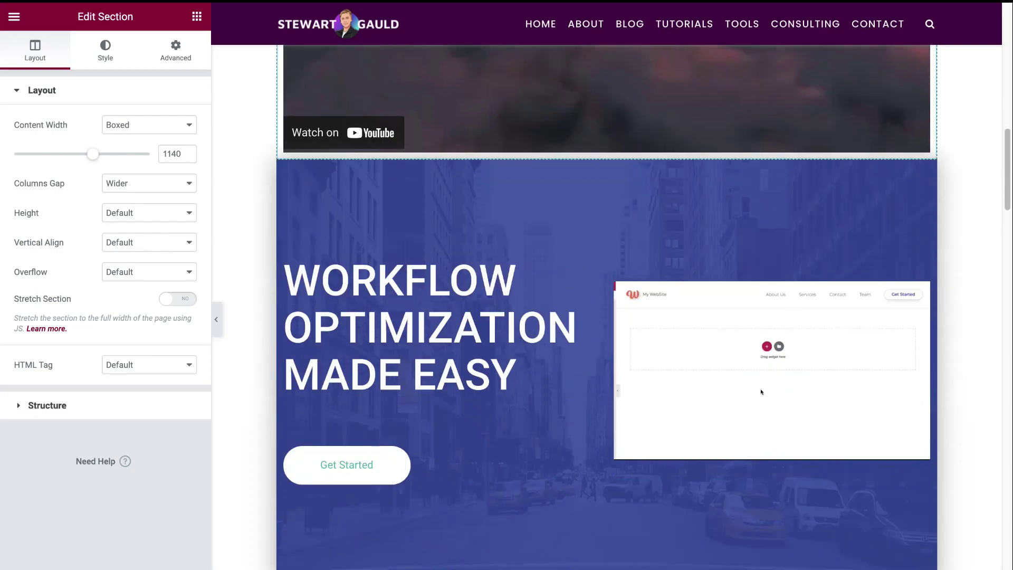
scroll(761, 392, down, 3)
scroll(762, 391, down, 6)
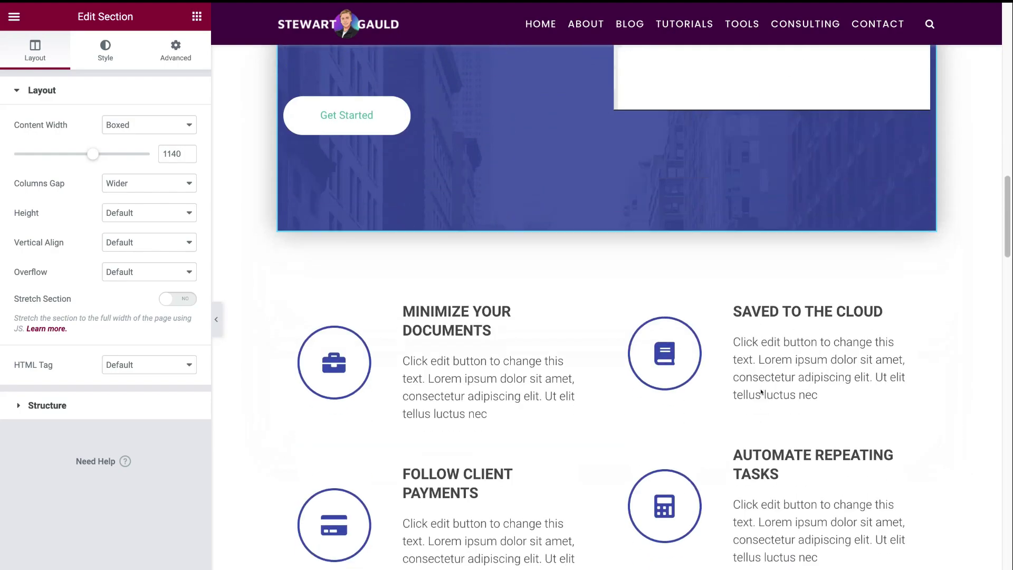
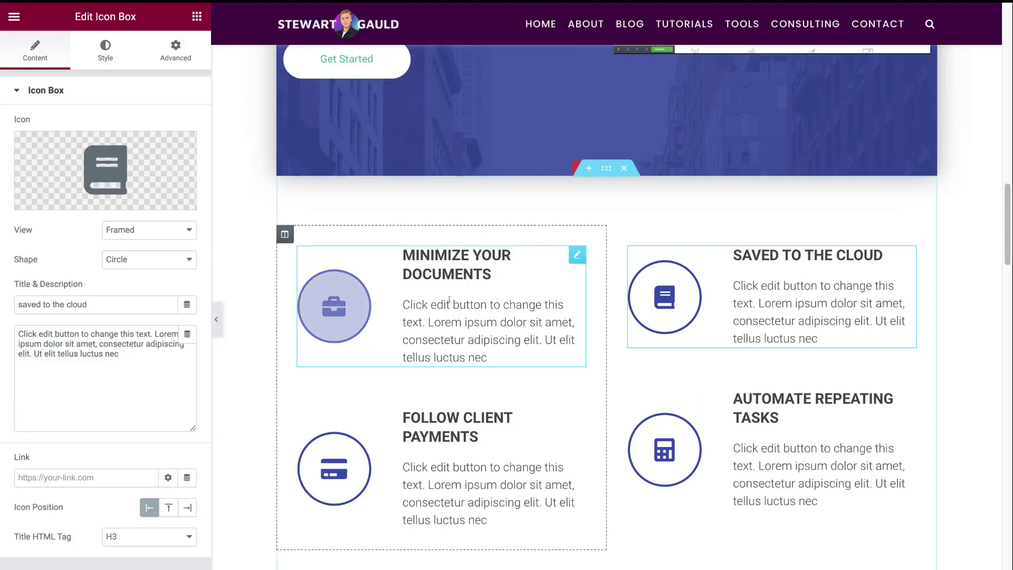
scroll(457, 234, up, 5)
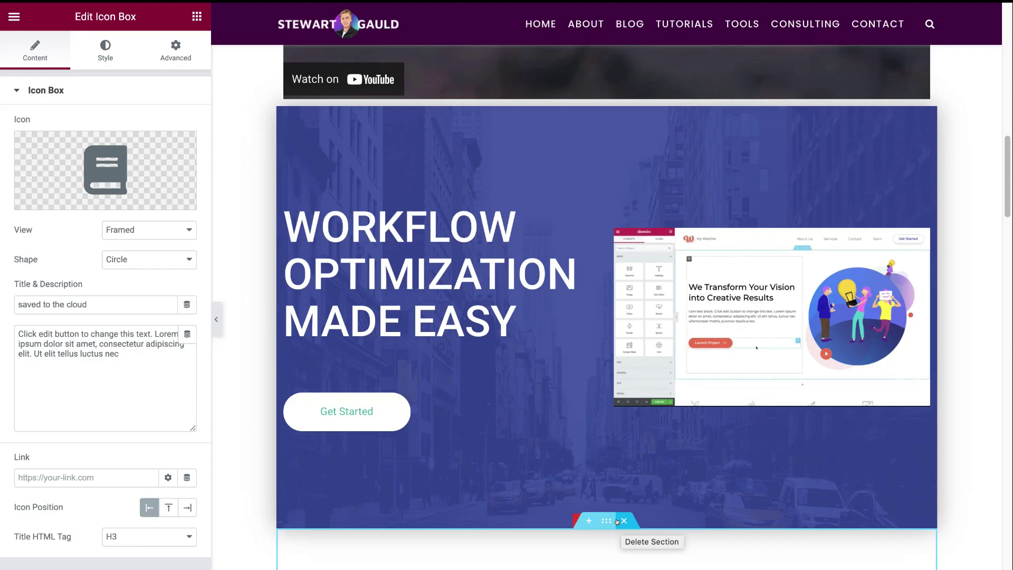
click(604, 520)
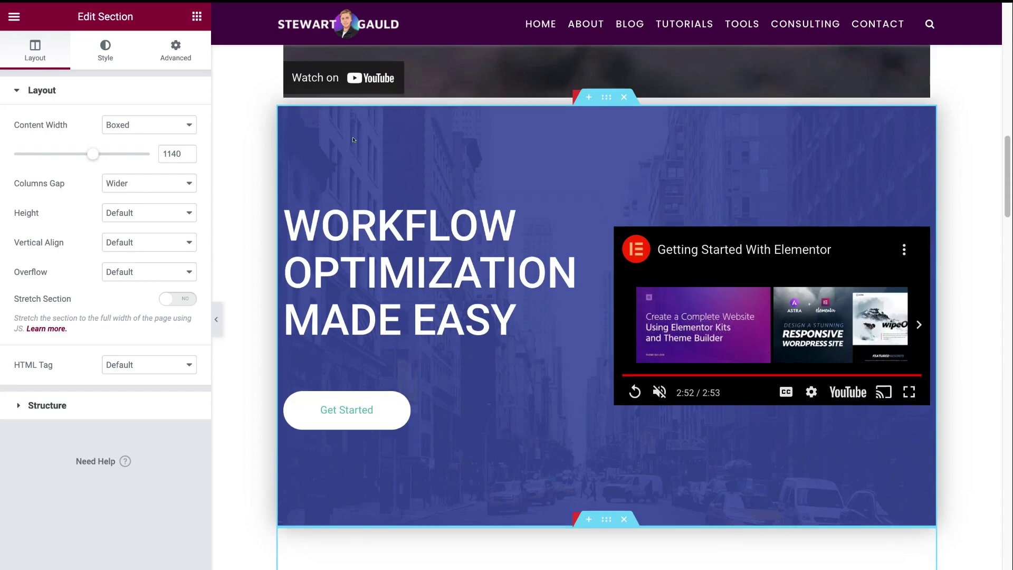
scroll(586, 245, down, 3)
scroll(586, 246, down, 5)
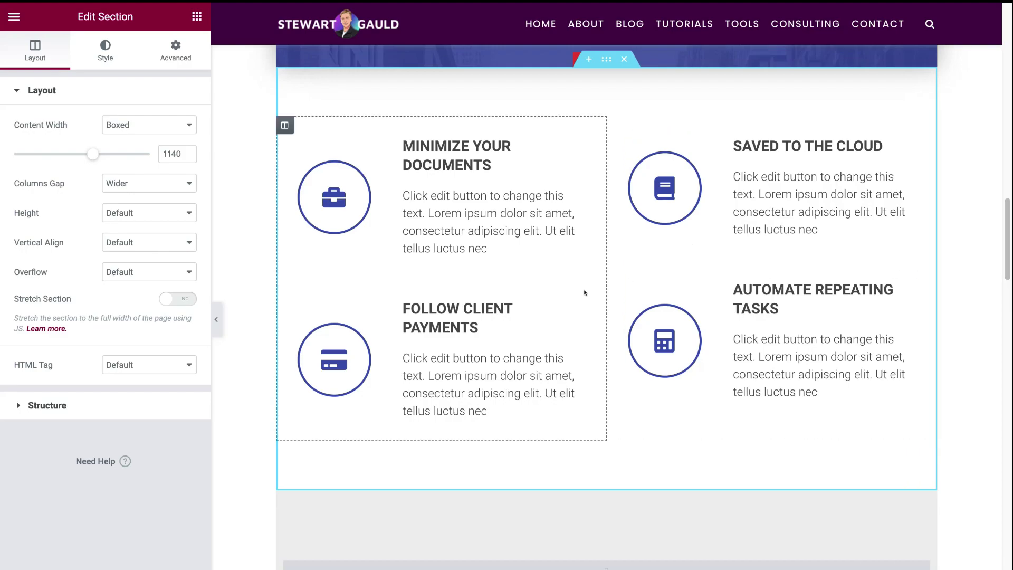
scroll(638, 277, down, 9)
key(Delete)
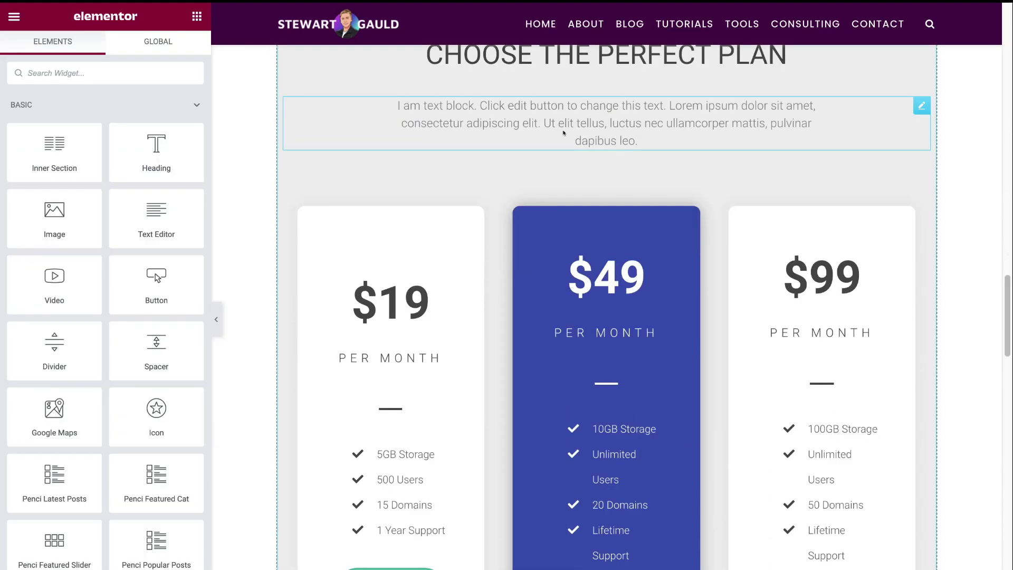
- Change the price heading of the middle pricing plan to $100
click(640, 279)
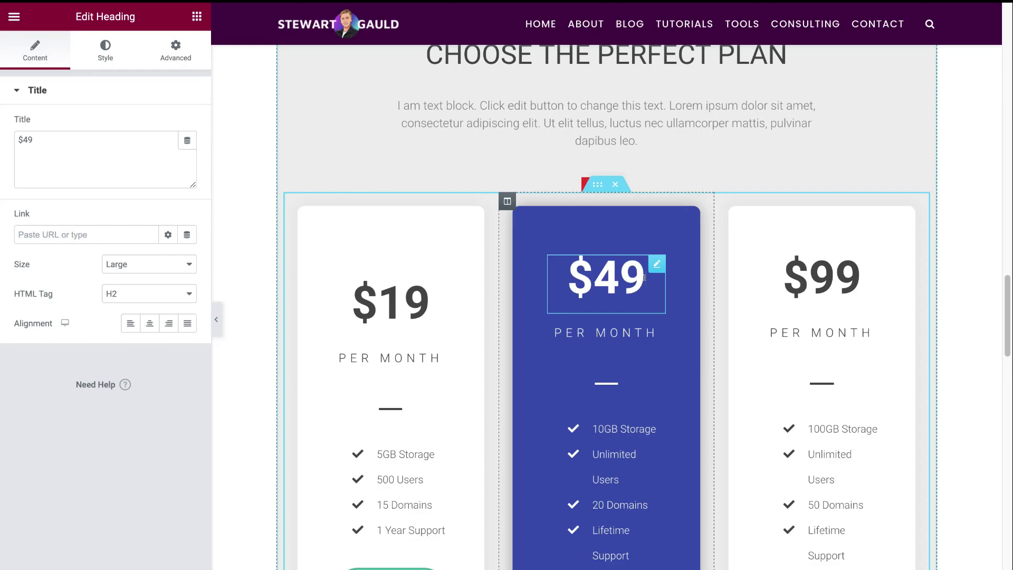
key(BackSpace)
key(BackSpace)
text(100)
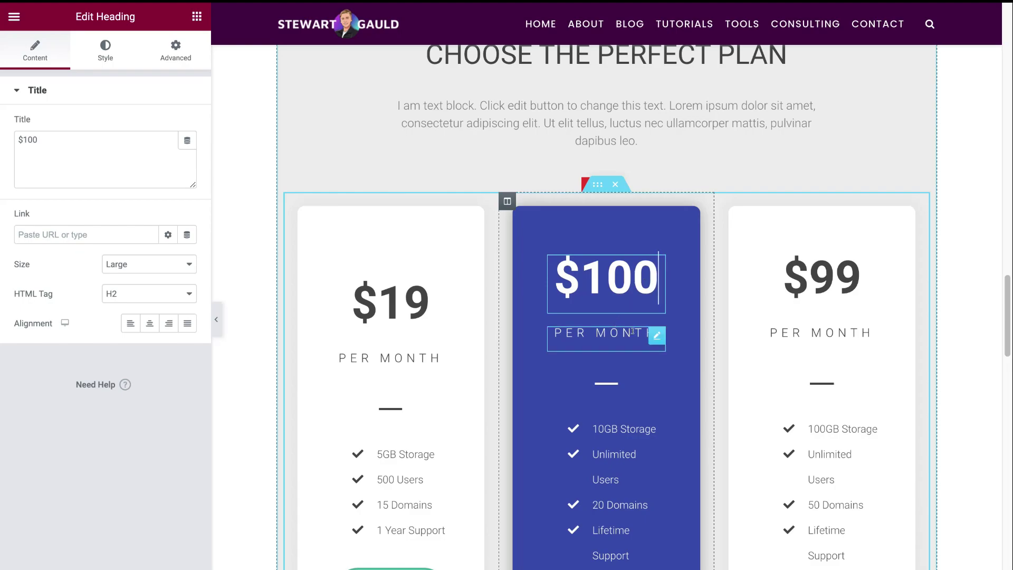
- Change the billing period heading under the middle plan's price to "Per year"
click(616, 330)
click(647, 332)
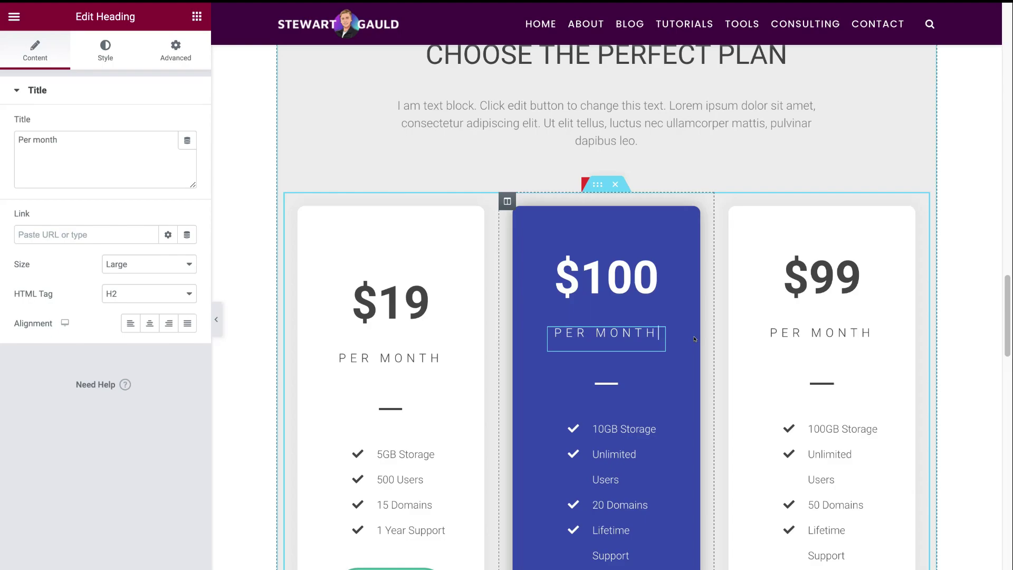
key(BackSpace)
key(BackSpace)
key(BackSpace)
key(BackSpace)
key(BackSpace)
text(year)
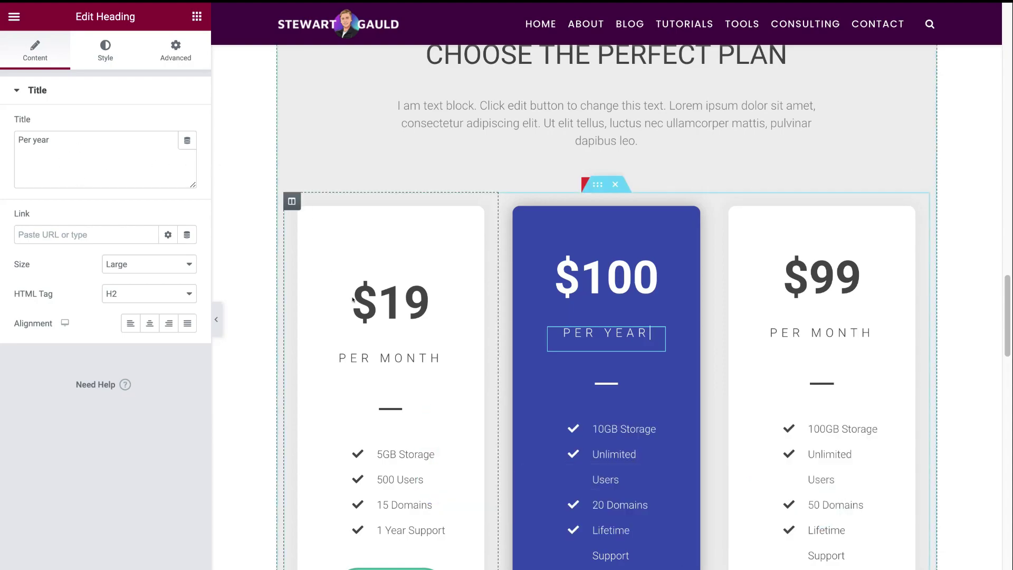
- Open the template library from the empty area at the page's end and display its pre-made blocks
scroll(514, 344, down, 1)
scroll(514, 344, down, 10)
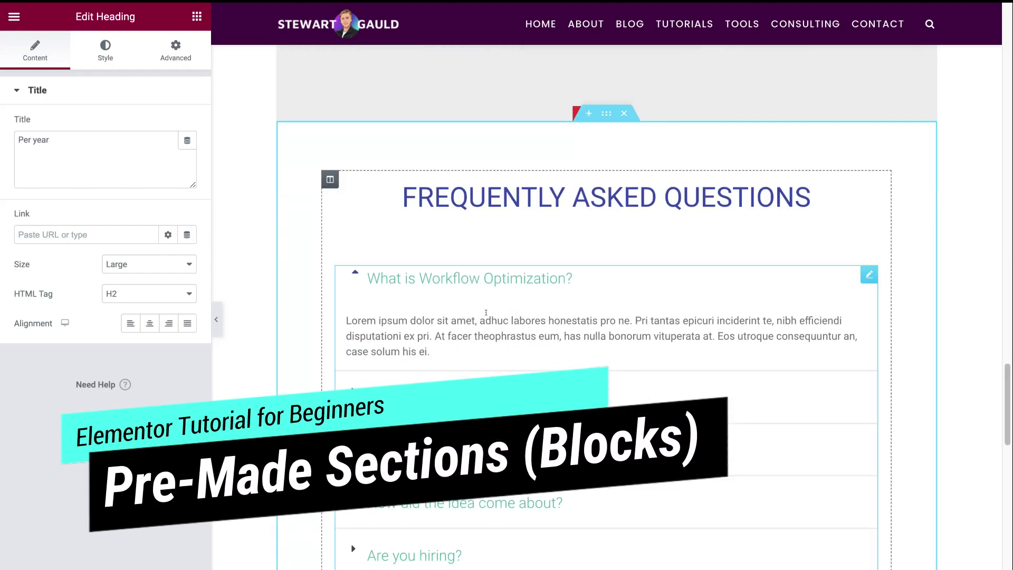
scroll(482, 316, down, 12)
scroll(482, 316, down, 7)
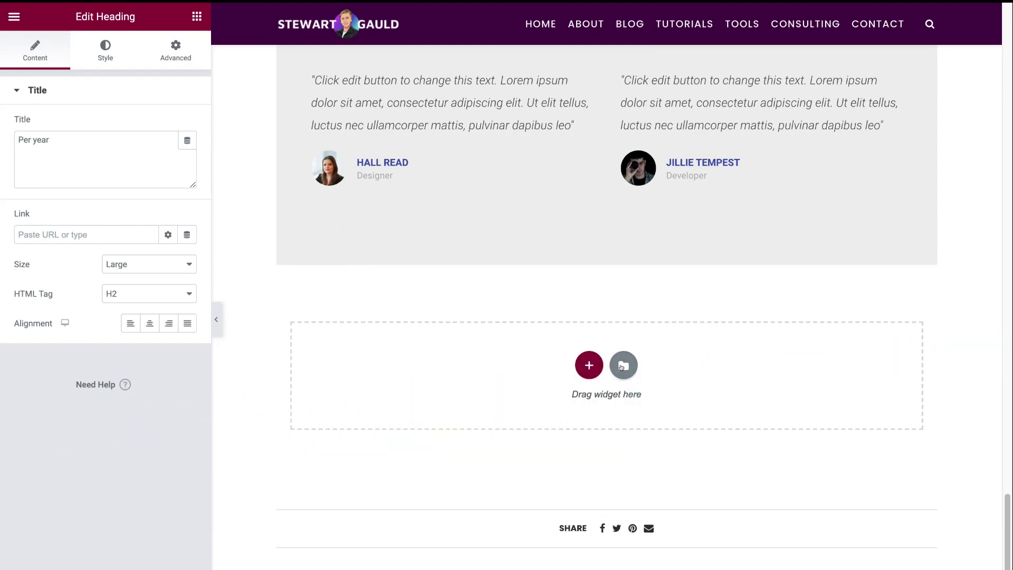
click(621, 364)
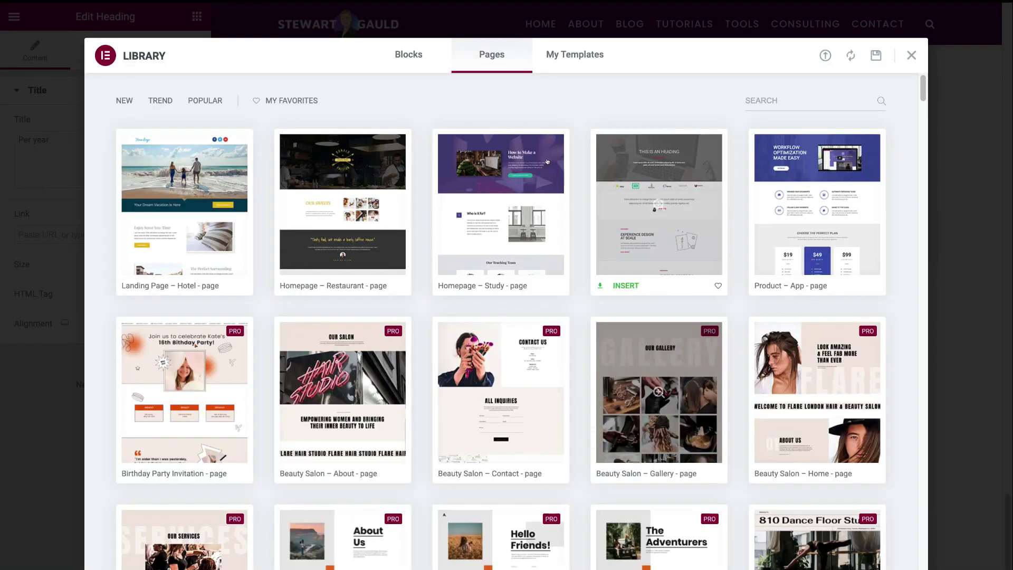
click(407, 58)
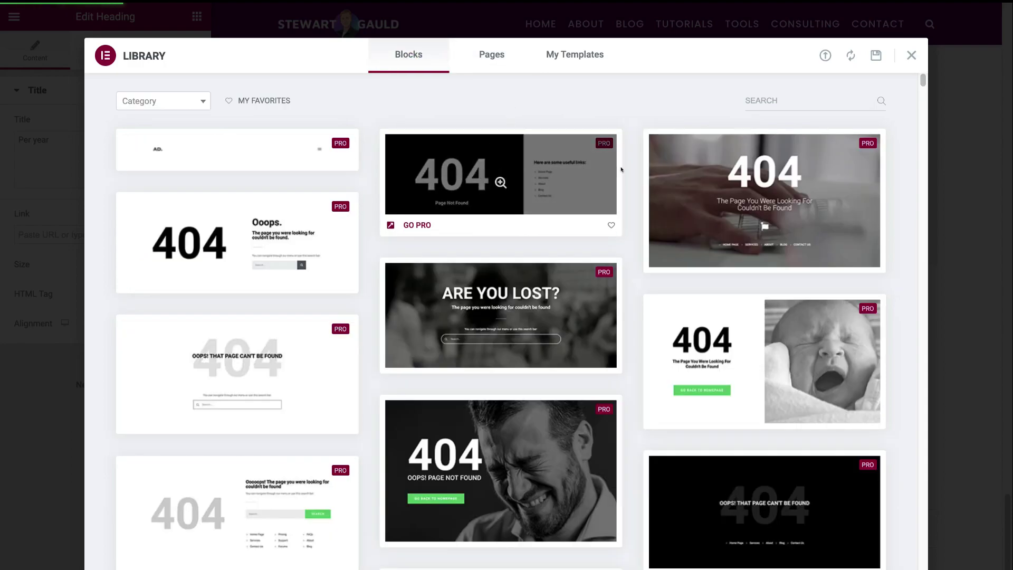
mouse_move(678, 194)
mouse_move(554, 316)
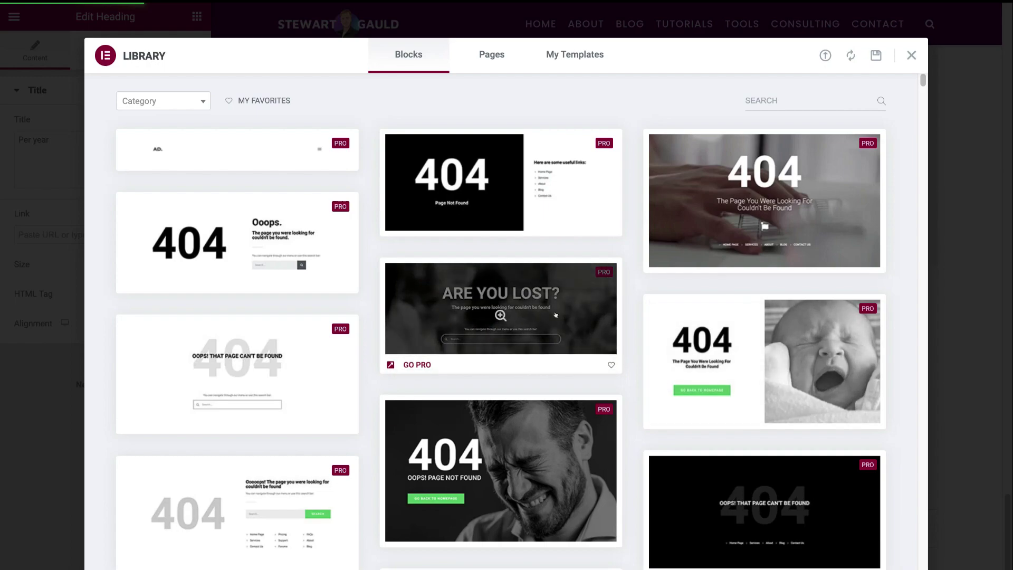
- Filter the blocks by the Contact category, preview the black block with phone heading above a map, and insert it
click(193, 102)
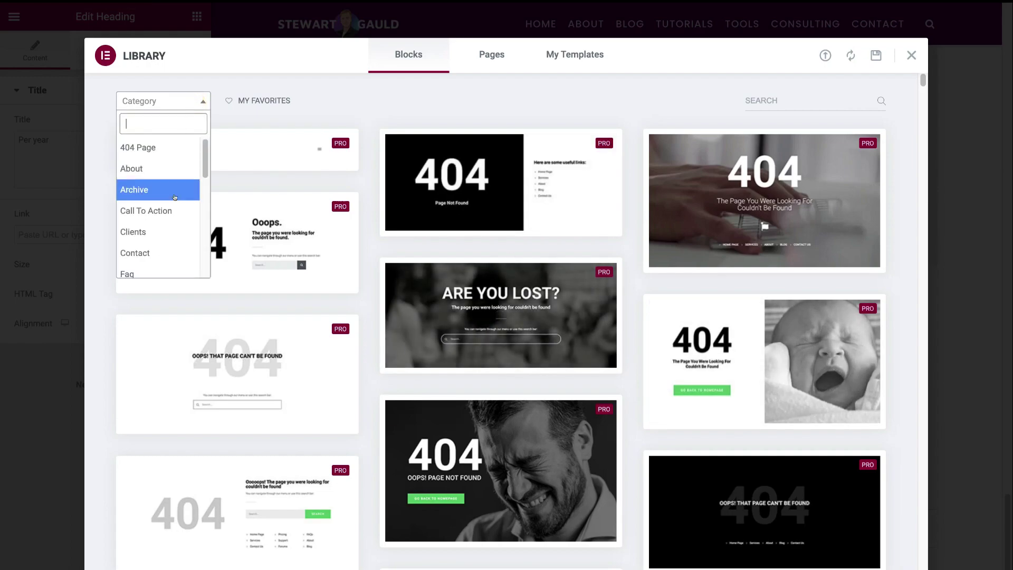
scroll(161, 218, down, 1)
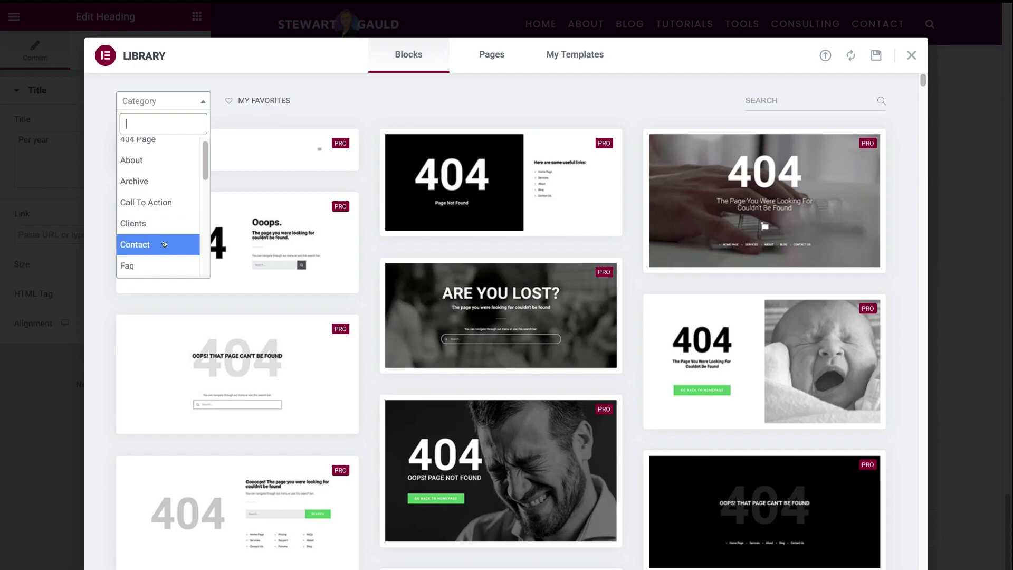
click(164, 244)
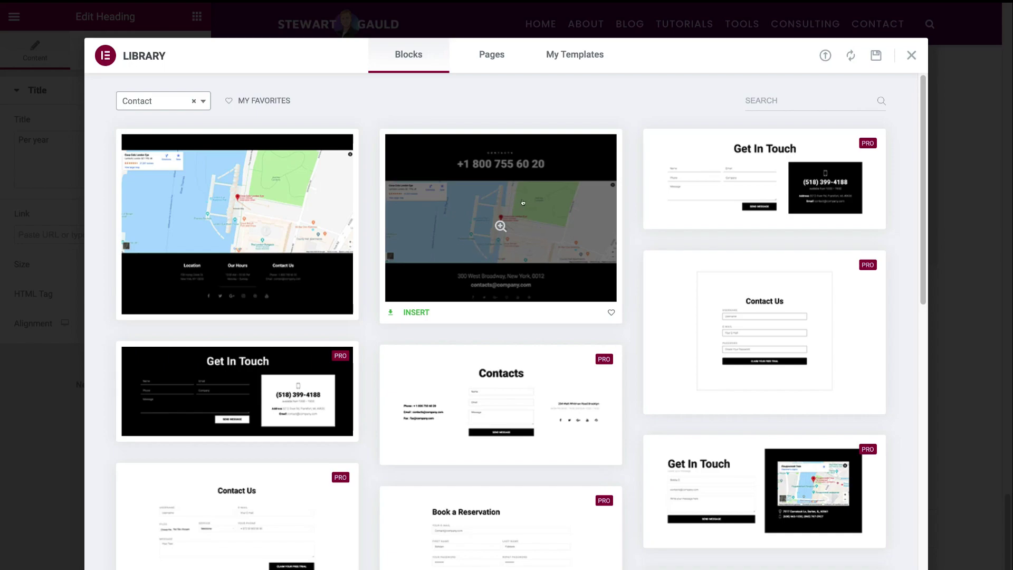
click(501, 226)
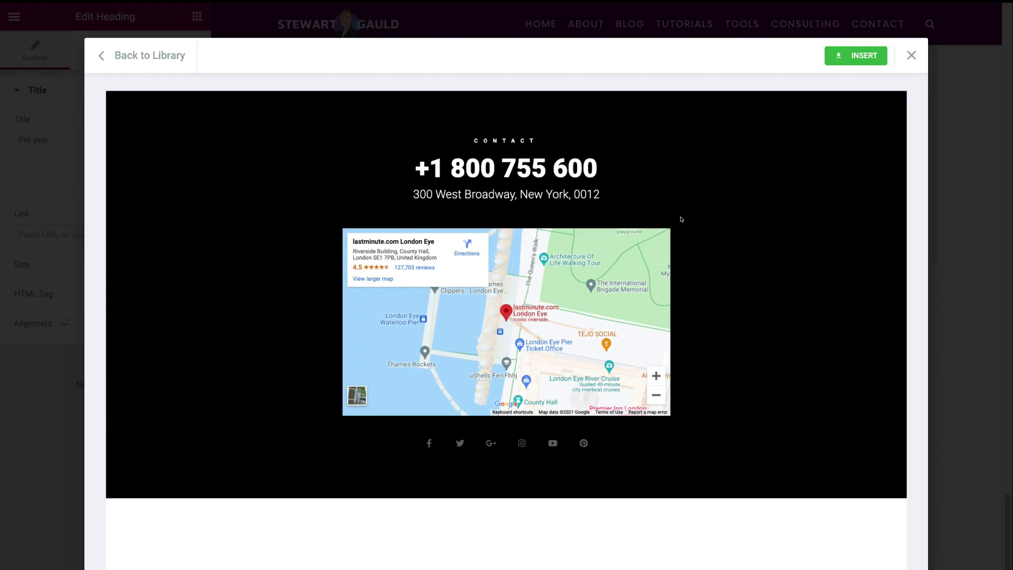
click(846, 55)
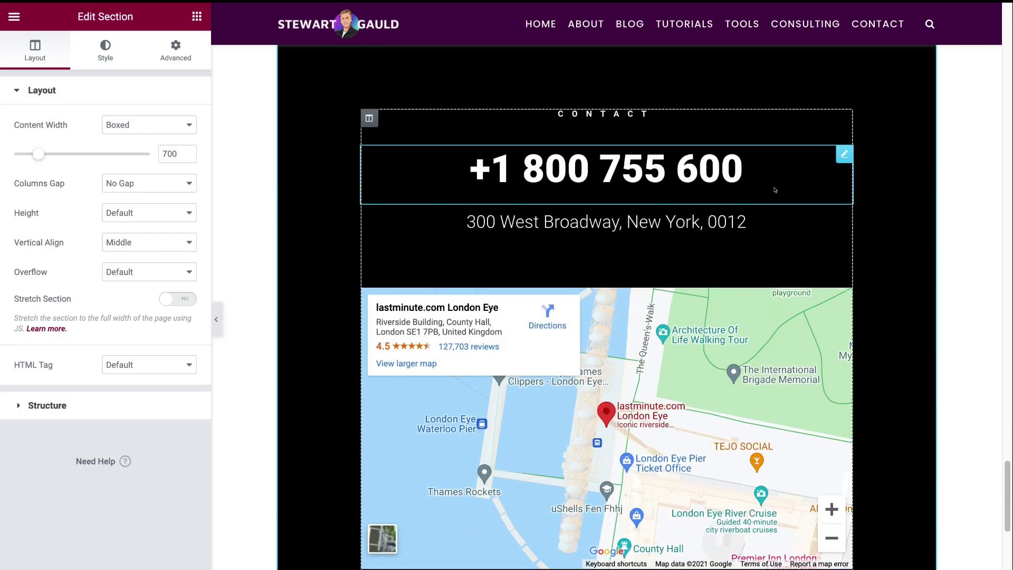
- Replace the last six digits of the phone number heading in the contact section with new ones
click(744, 165)
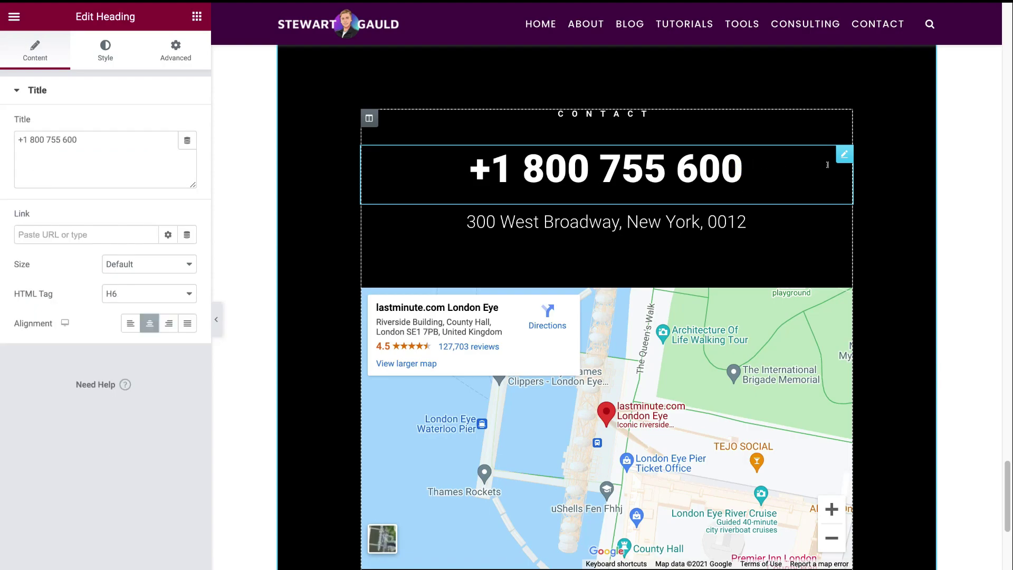
key(BackSpace)
key(BackSpace)
key(BackSpace)
key(BackSpace)
key(BackSpace)
key(BackSpace)
key(BackSpace)
text(344 533)
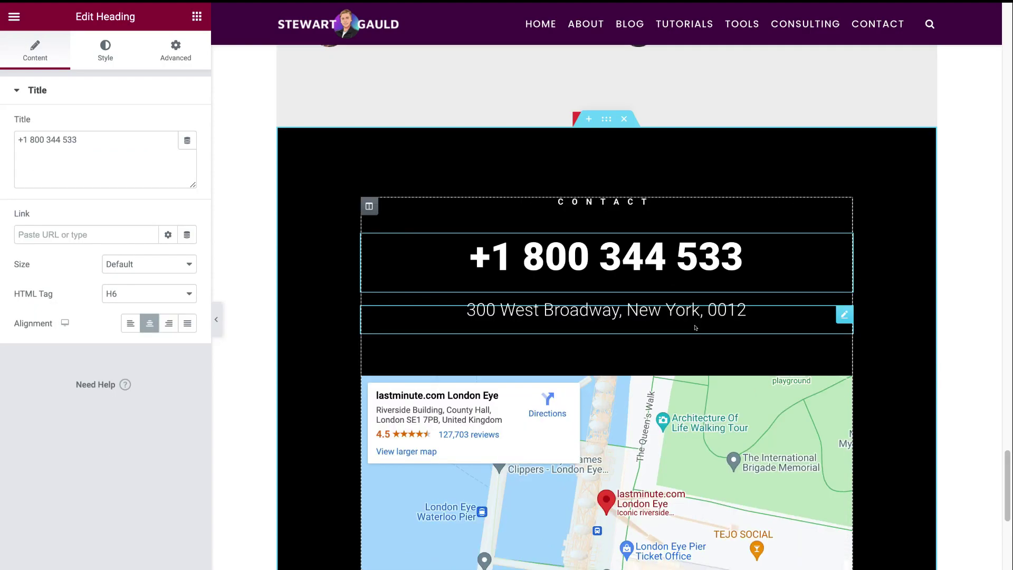
- Open the block library from the empty area below the contact section
scroll(755, 340, down, 9)
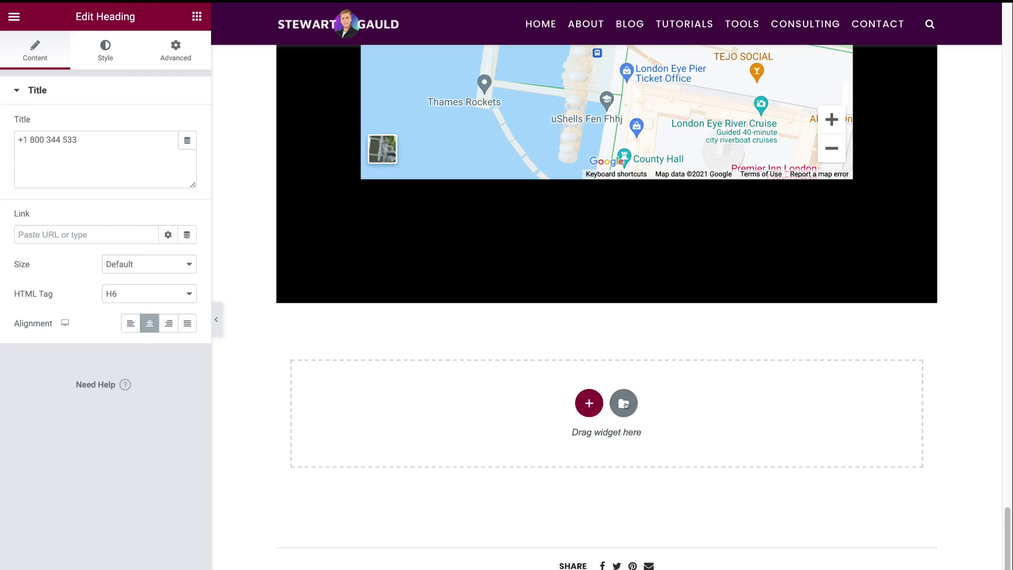
click(623, 403)
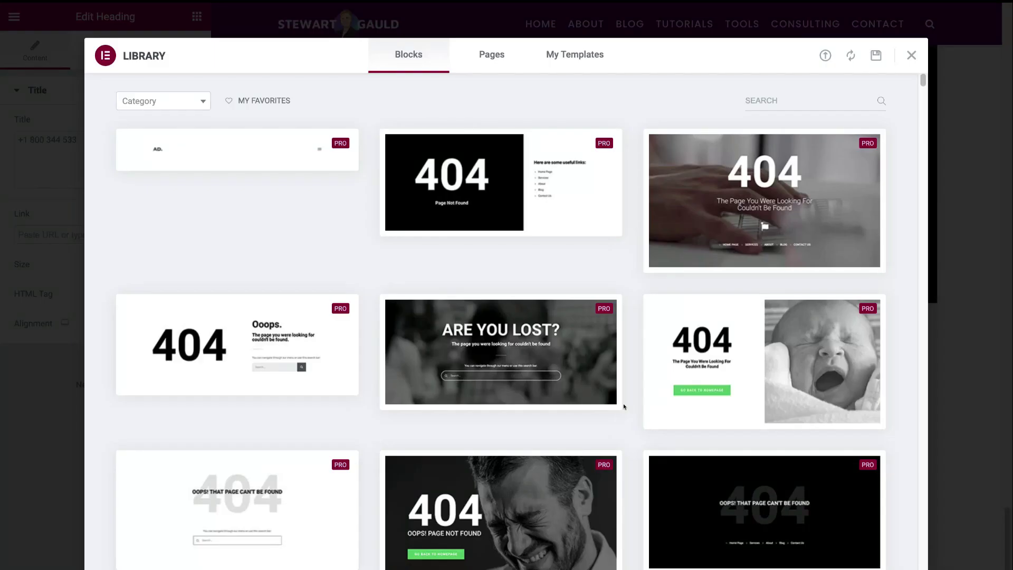